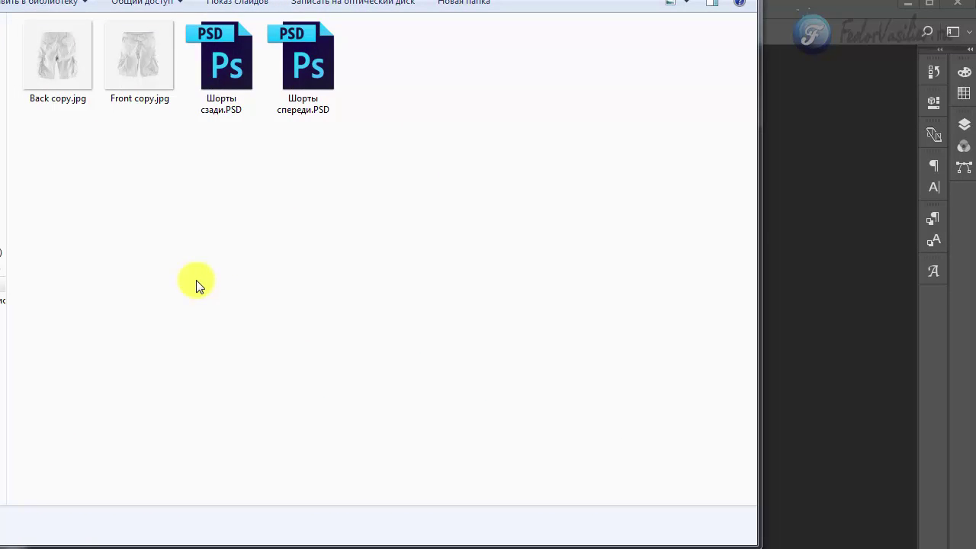
- Look over the shorts files in the folder and preview Back copy.jpg
click(215, 77)
click(315, 76)
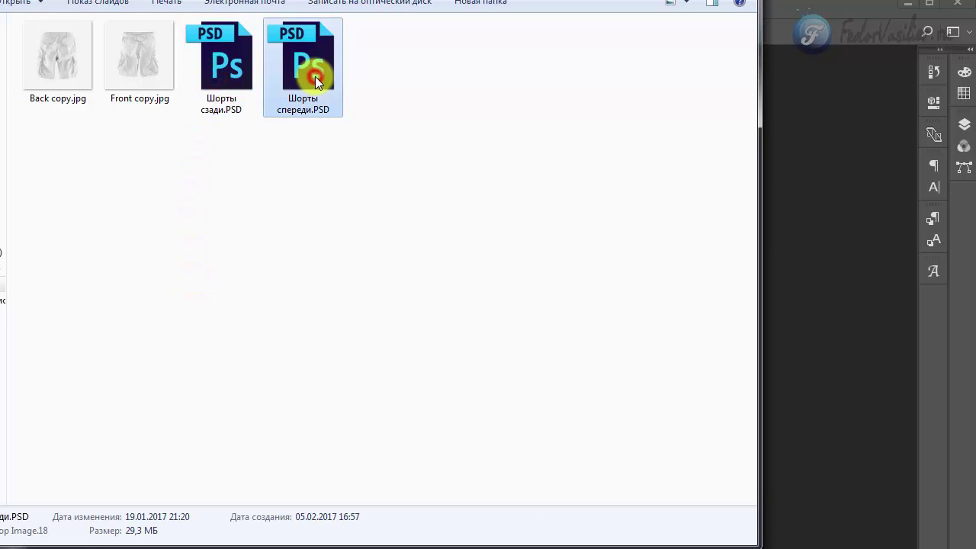
click(157, 67)
click(58, 64)
double_click(44, 61)
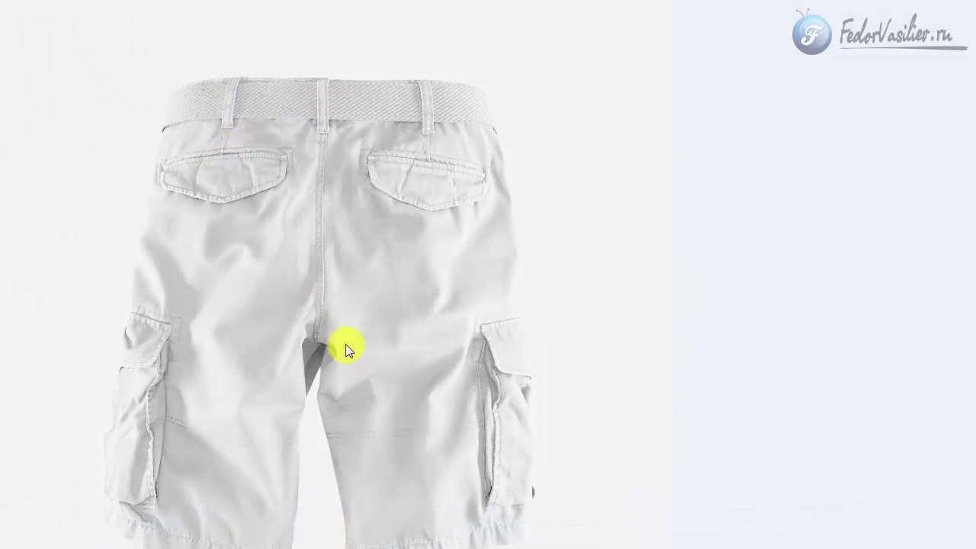
key(Escape)
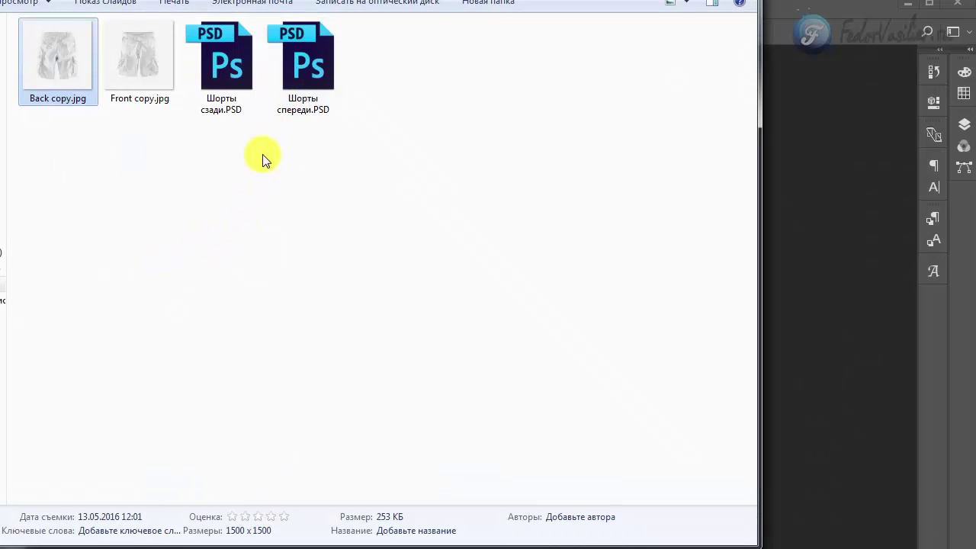
- Open Шорты спереди.PSD in Photoshop, assigning the Adobe RGB (1998) working space profile
double_click(302, 81)
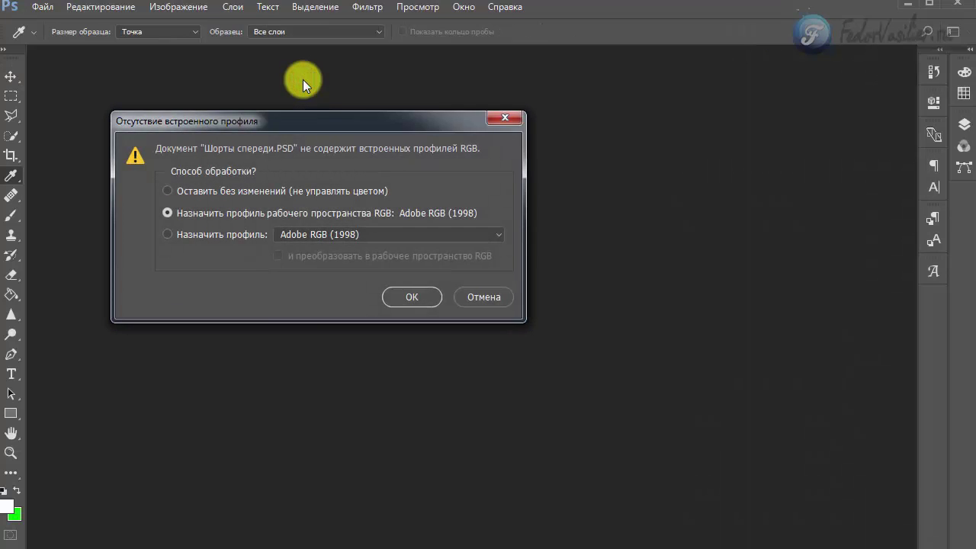
click(401, 298)
key(v)
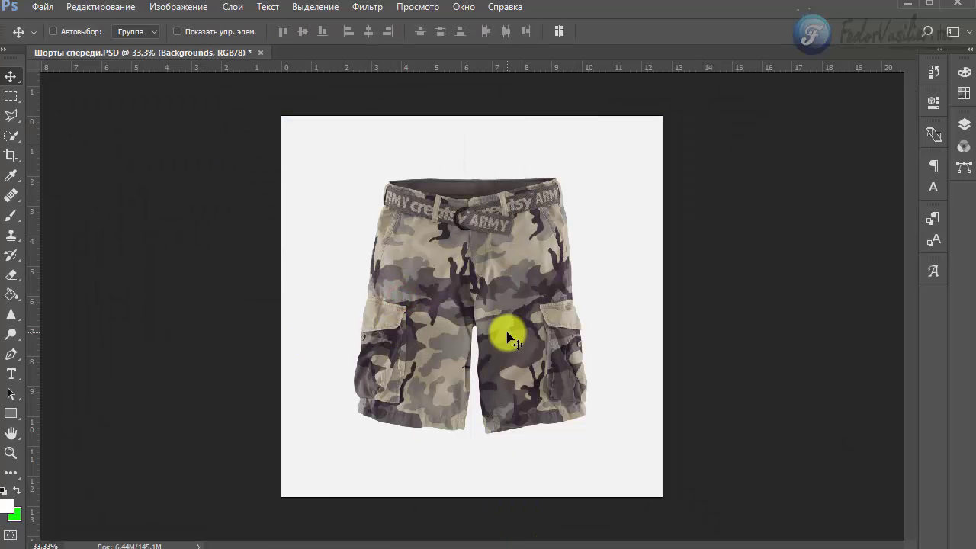
- In the Backgrounds group, hide the Nautral Background and White Background layers and show Custom Color Background
click(969, 54)
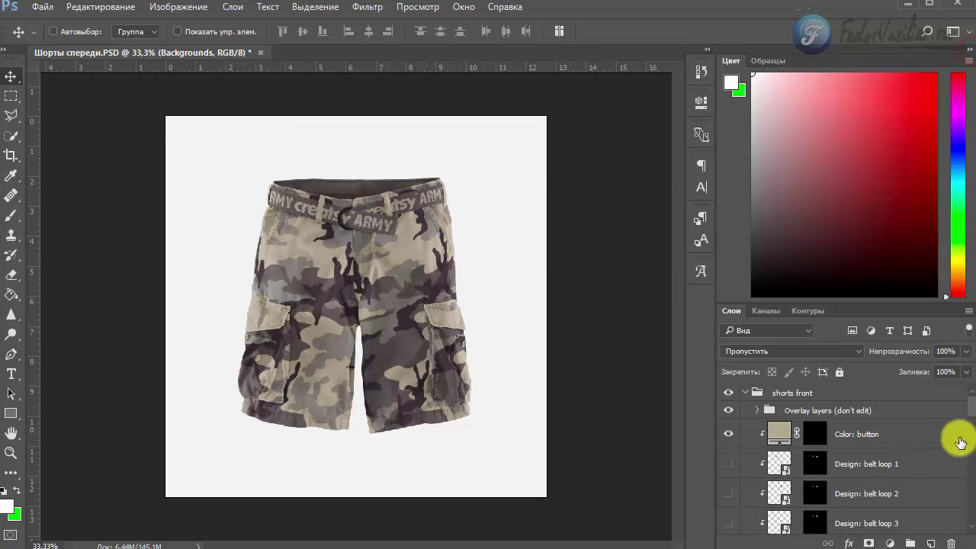
drag(969, 412, 971, 524)
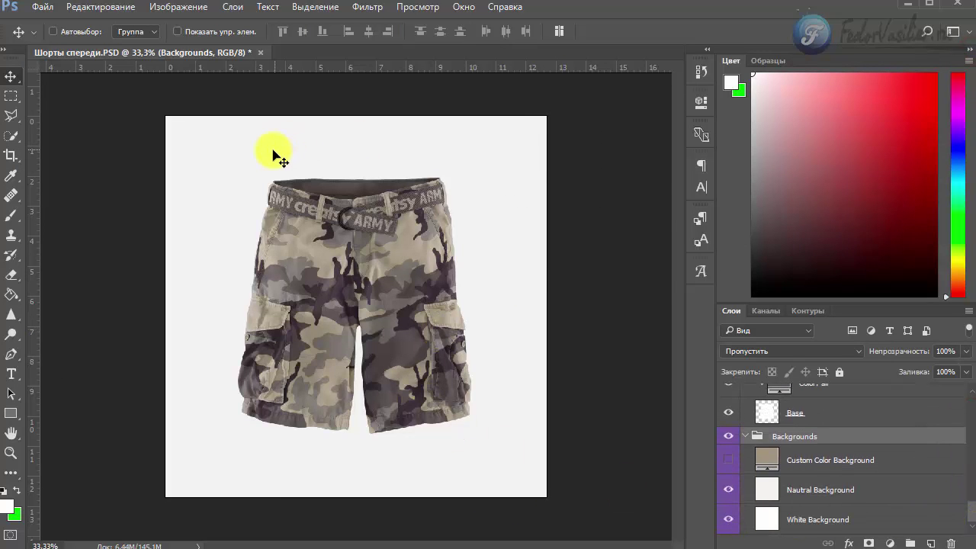
click(729, 492)
click(728, 519)
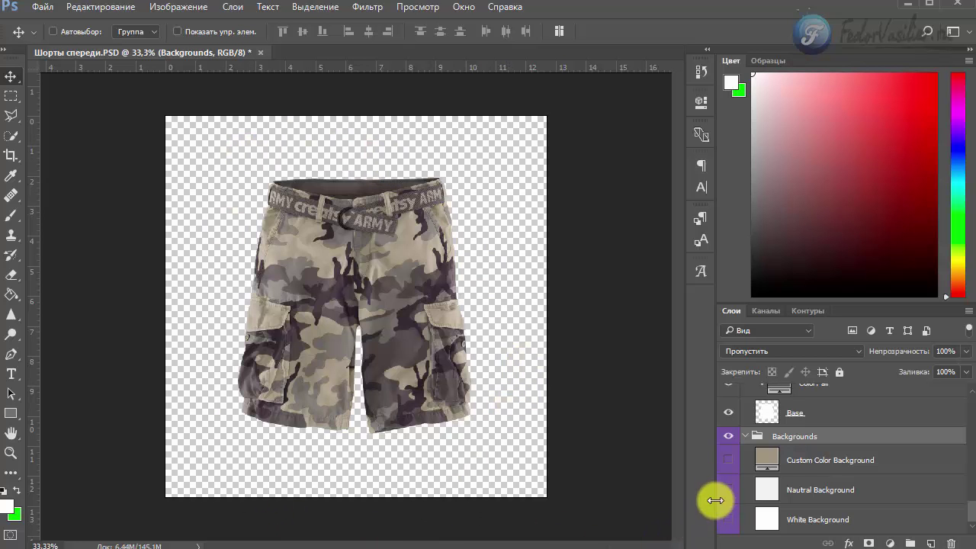
click(728, 461)
- Change the fill color of the Custom Color Background layer to a golden ochre
click(759, 458)
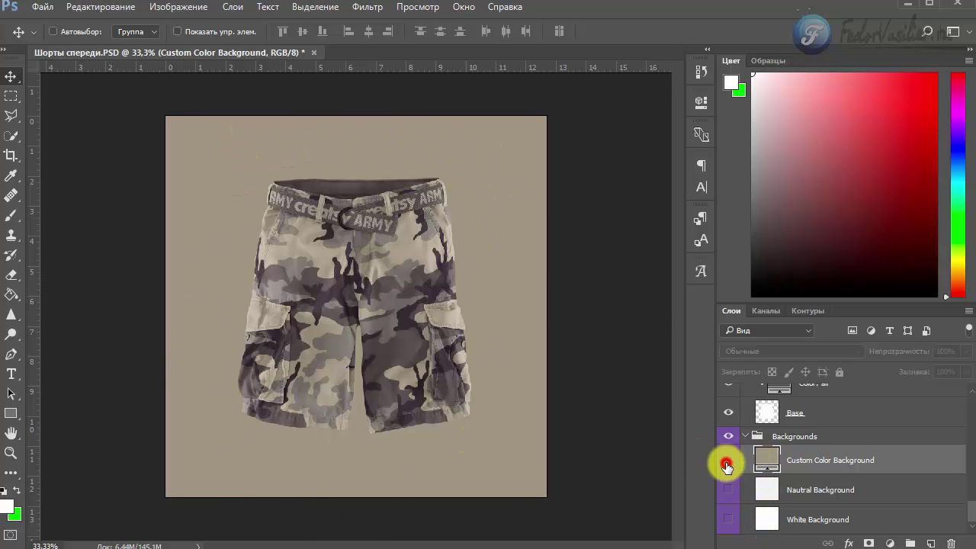
click(728, 459)
click(727, 459)
double_click(770, 460)
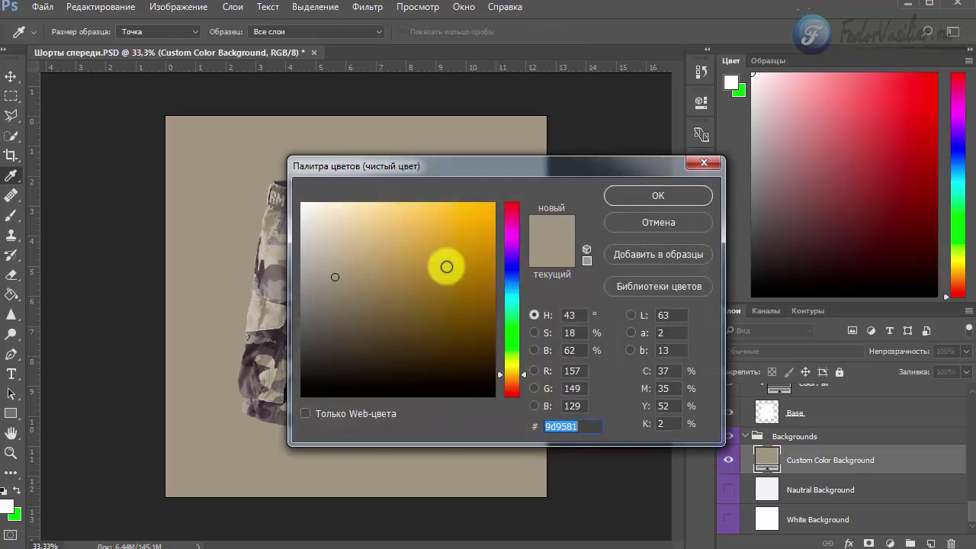
click(442, 261)
click(628, 199)
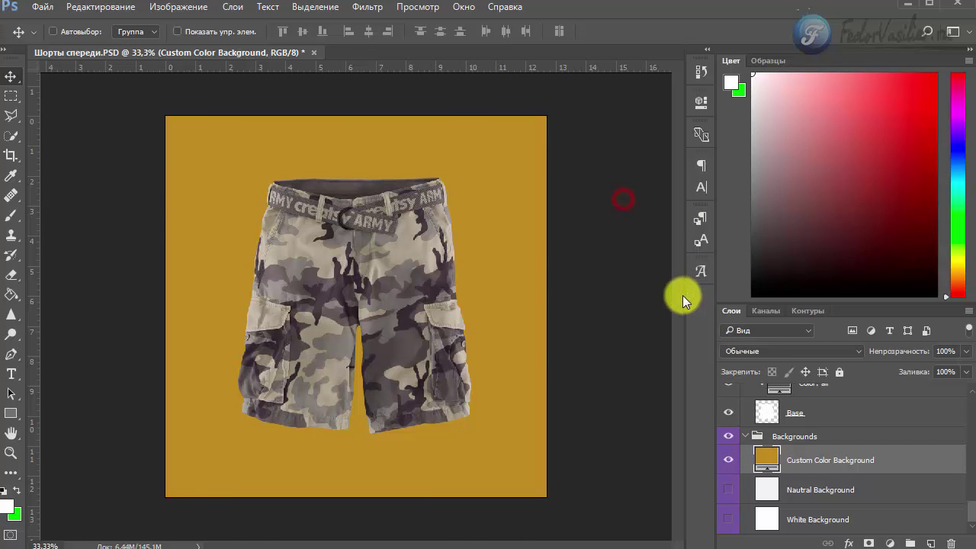
- Toggle the Design: left leg and Design: right leg layers to check which part of the shorts each one covers
scroll(867, 508, up, 3)
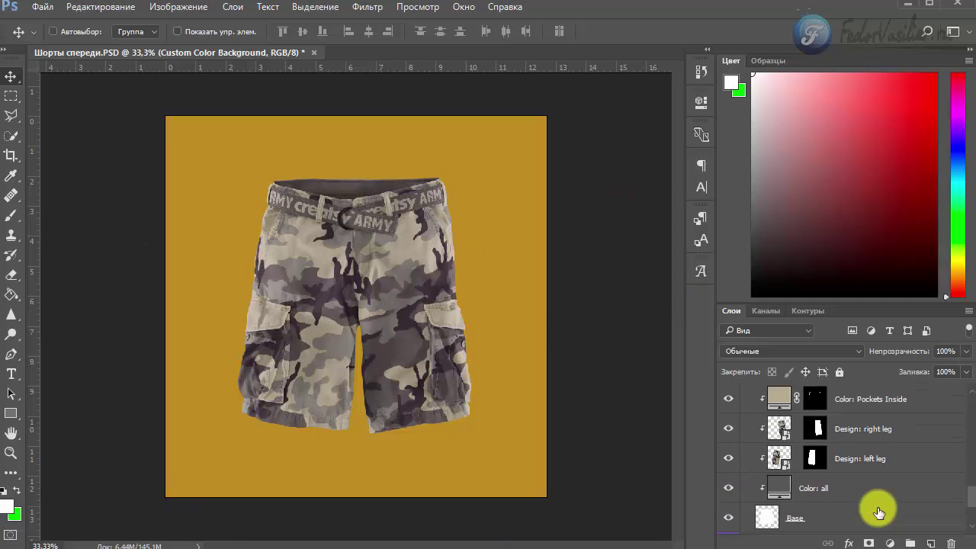
click(729, 488)
scroll(732, 480, up, 1)
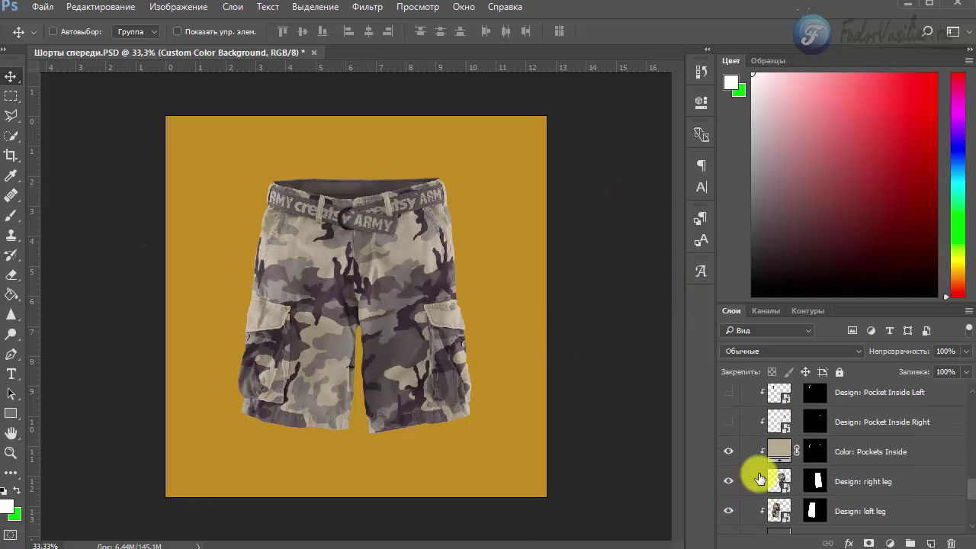
scroll(743, 465, down, 1)
click(728, 458)
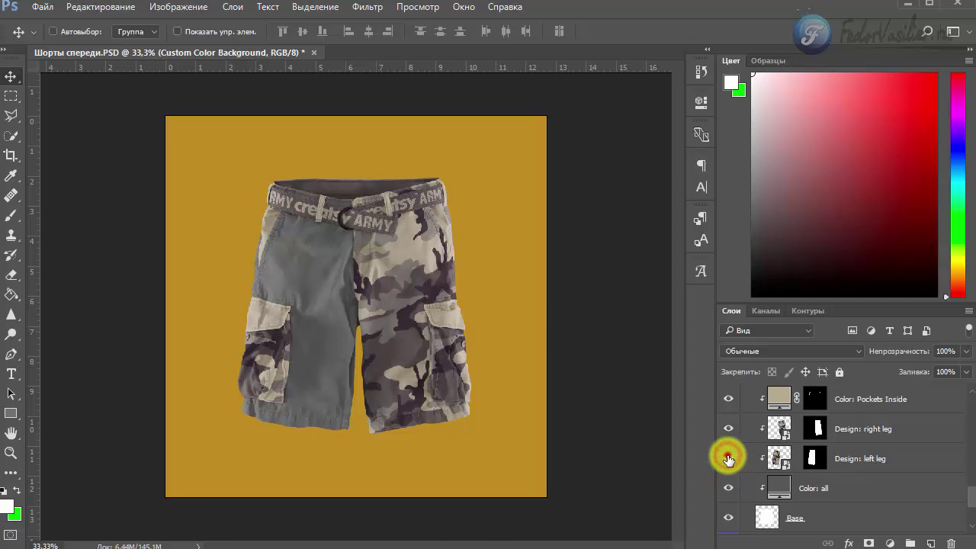
click(728, 459)
click(729, 431)
click(730, 431)
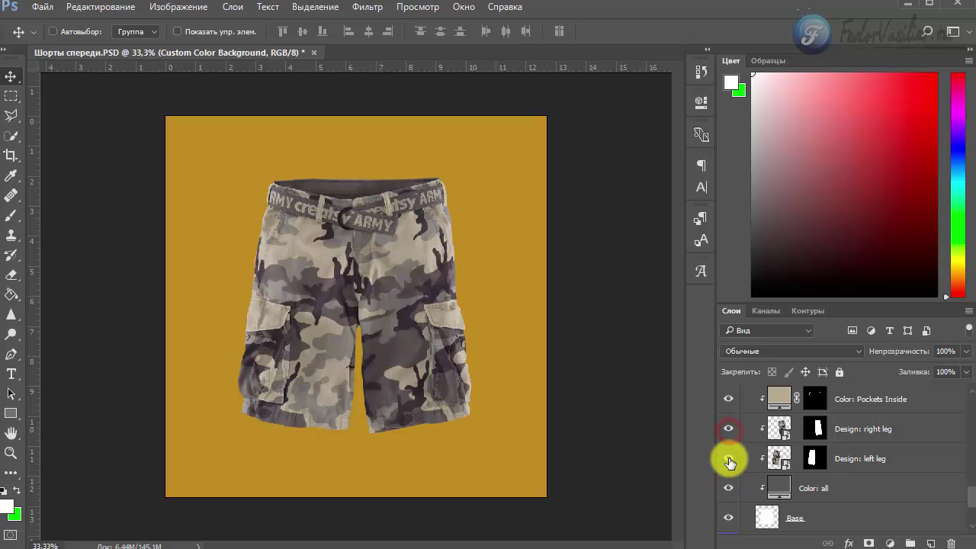
click(728, 458)
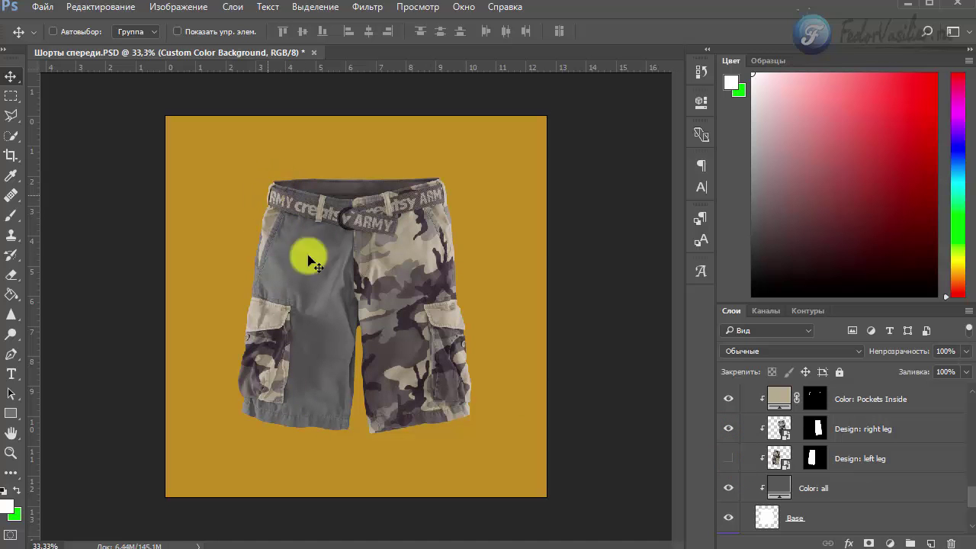
click(725, 460)
click(726, 459)
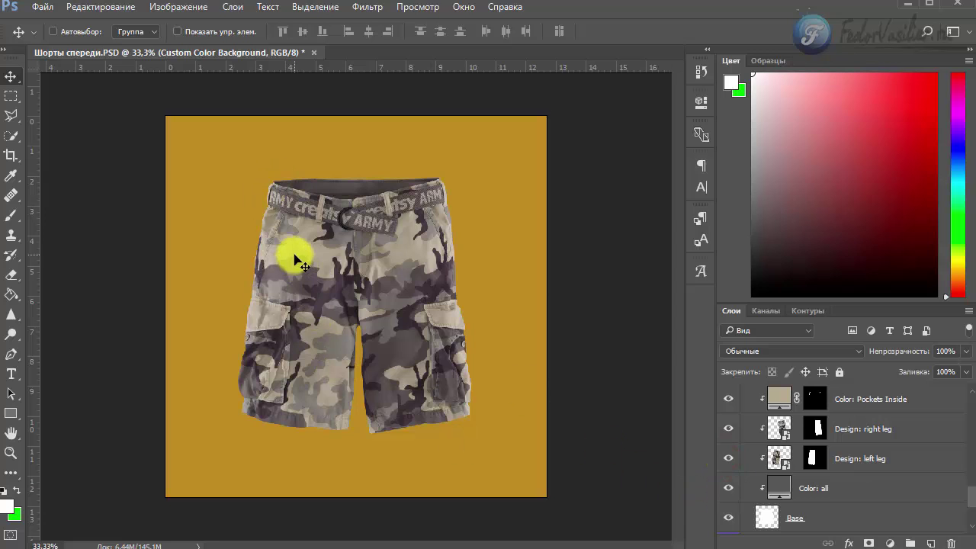
- Open the Design: left leg smart object with the Adobe RGB (1998) profile and check its two layers by toggling their visibility
click(776, 460)
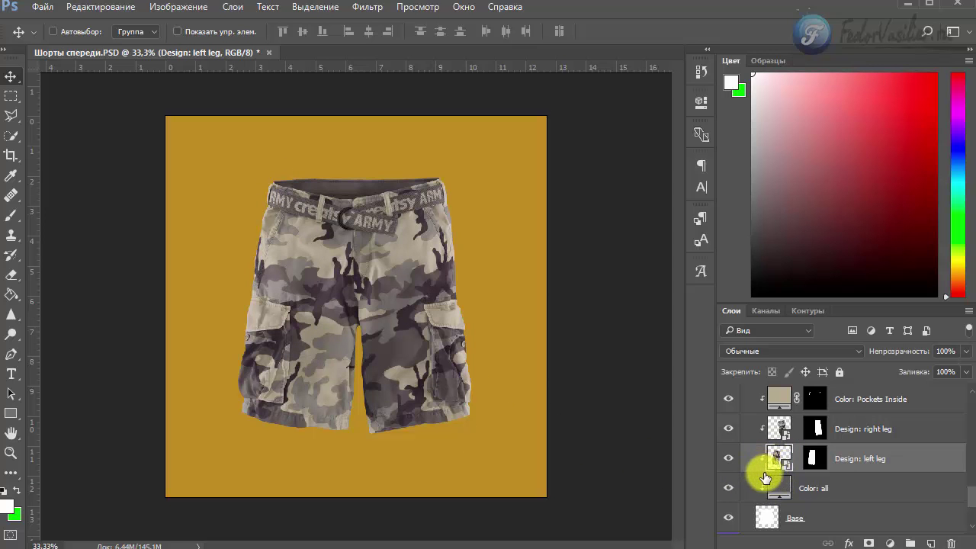
double_click(778, 459)
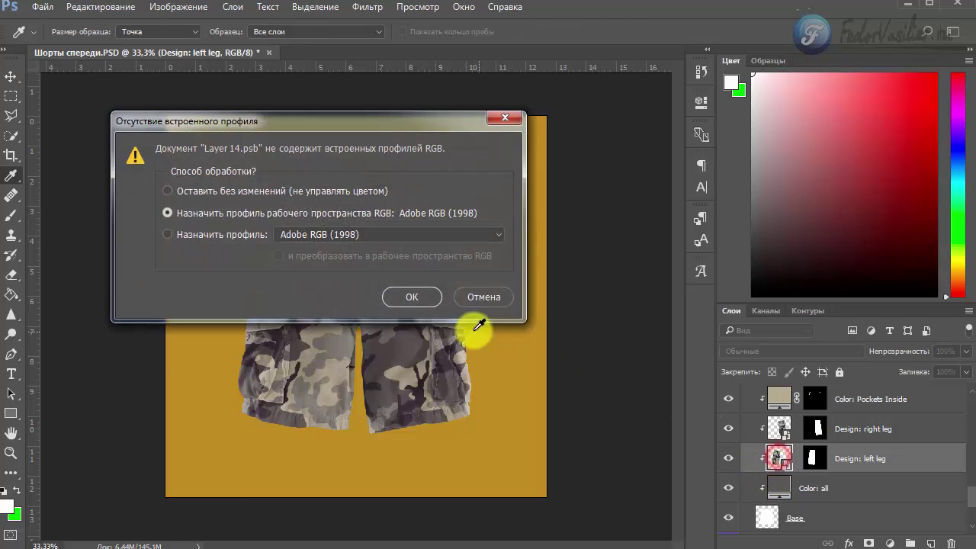
click(430, 299)
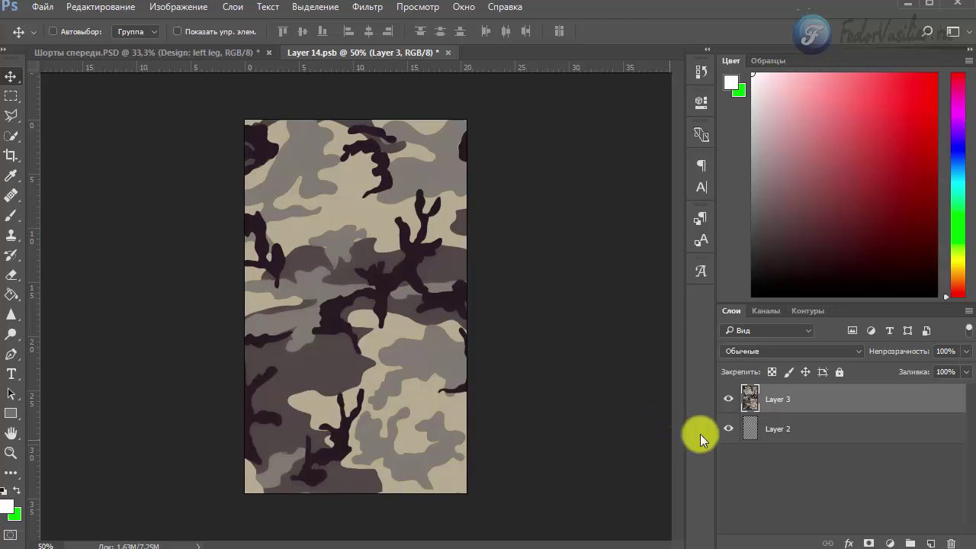
click(729, 399)
click(729, 399)
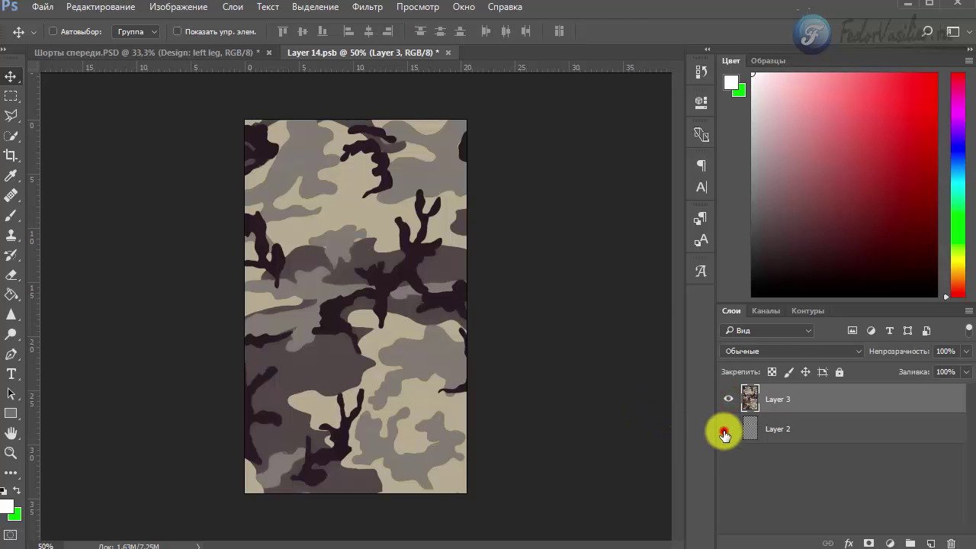
click(727, 429)
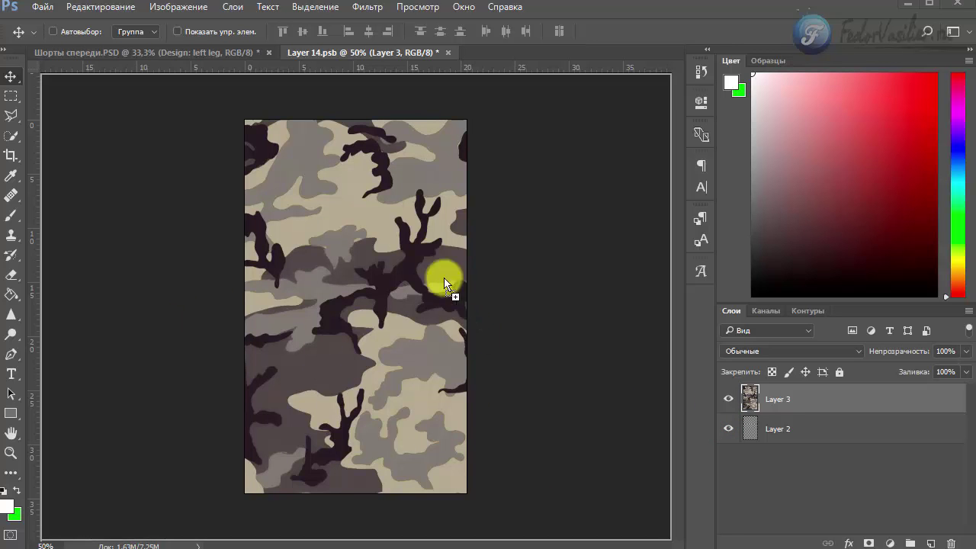
- Place the zebra image фон, align it to the canvas's top-left corner, and scale it to about 74% to cover the whole canvas
drag(442, 279, 348, 213)
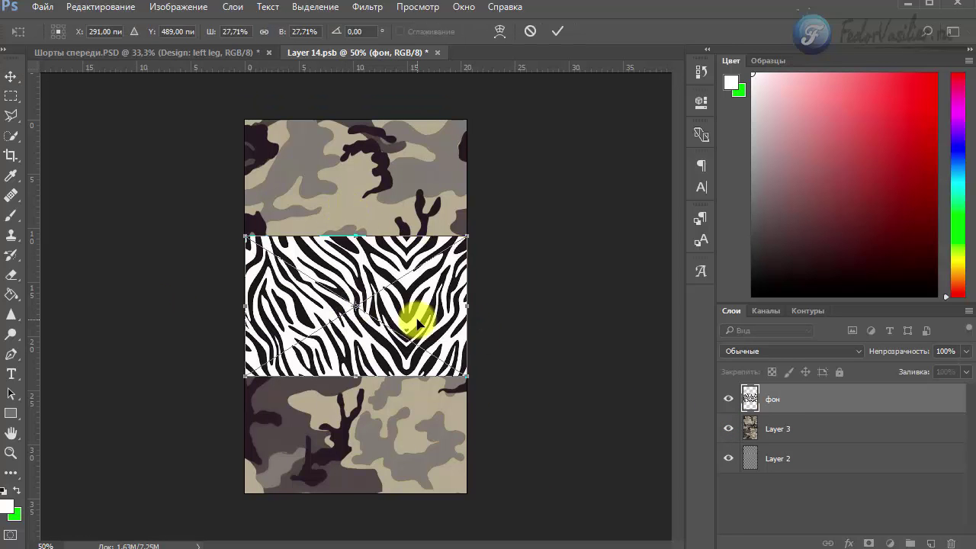
drag(414, 323, 413, 207)
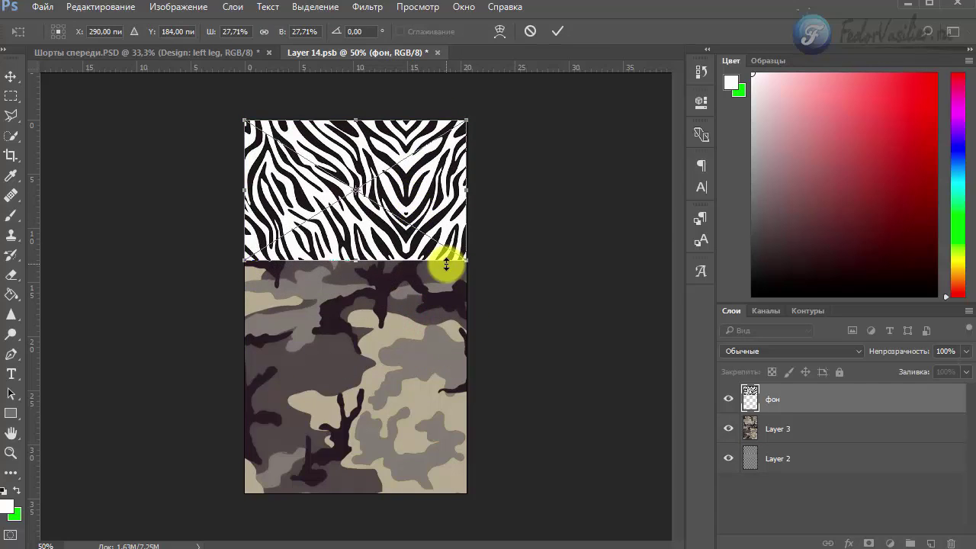
drag(466, 261, 797, 548)
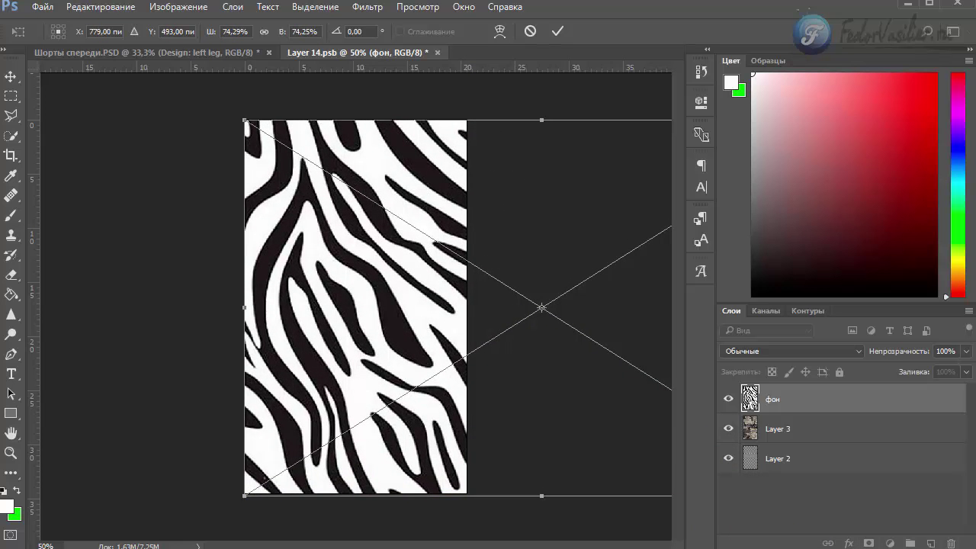
key(Return)
- Save the edited left leg smart object and close it to update the shorts mockup
click(32, 8)
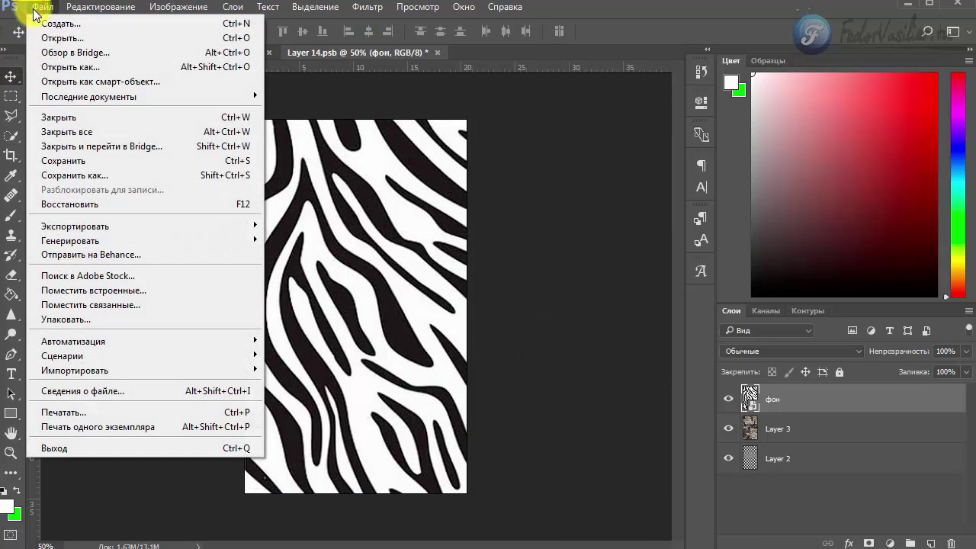
click(88, 162)
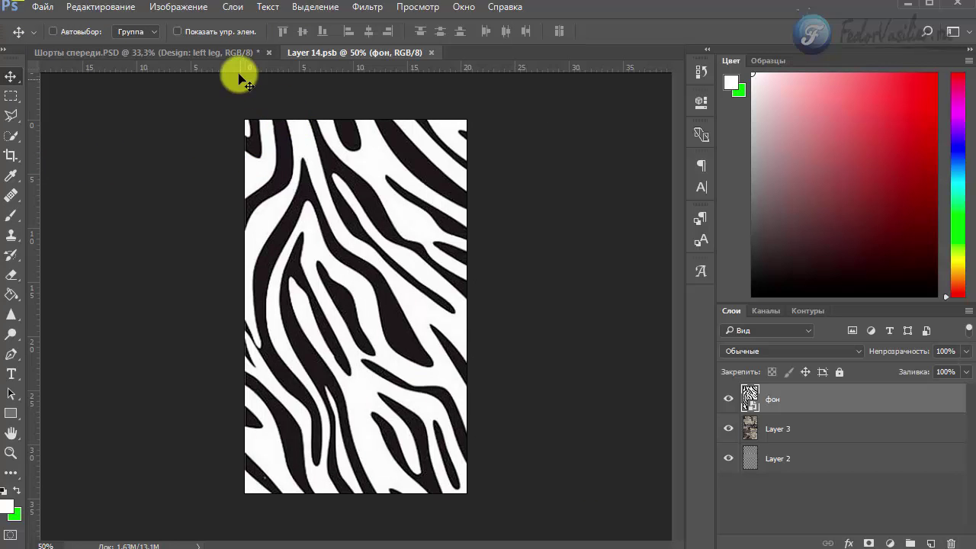
click(431, 53)
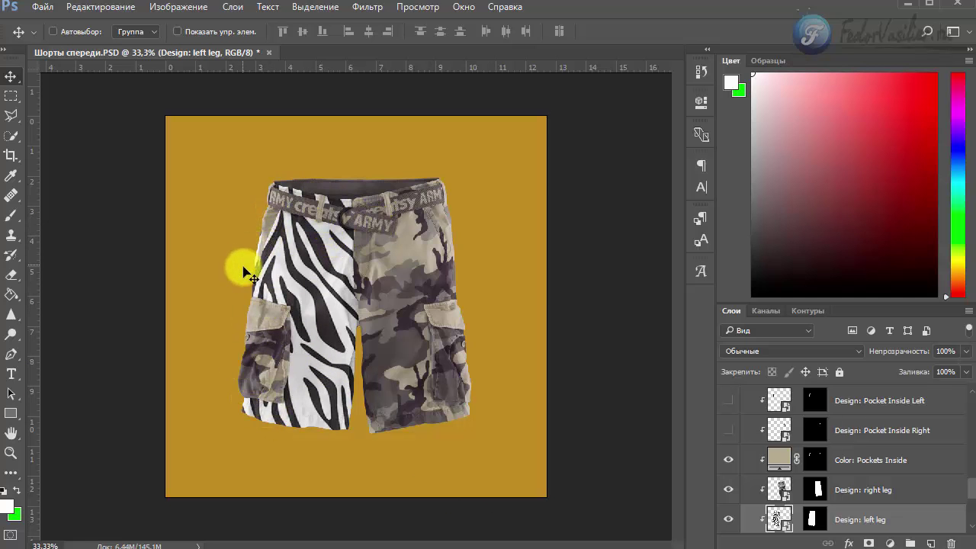
- Open the Design: right leg smart object, assigning the Adobe RGB (1998) working space profile
click(772, 491)
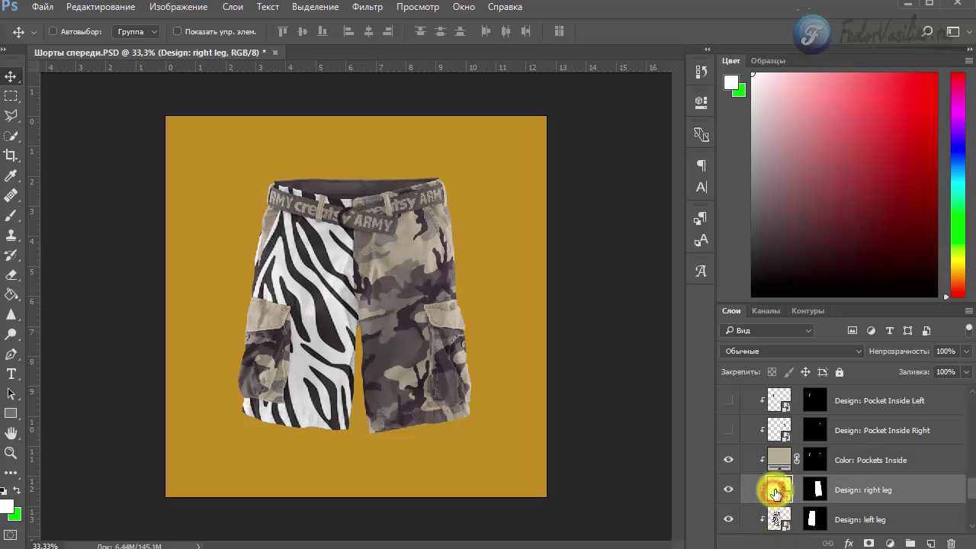
double_click(778, 491)
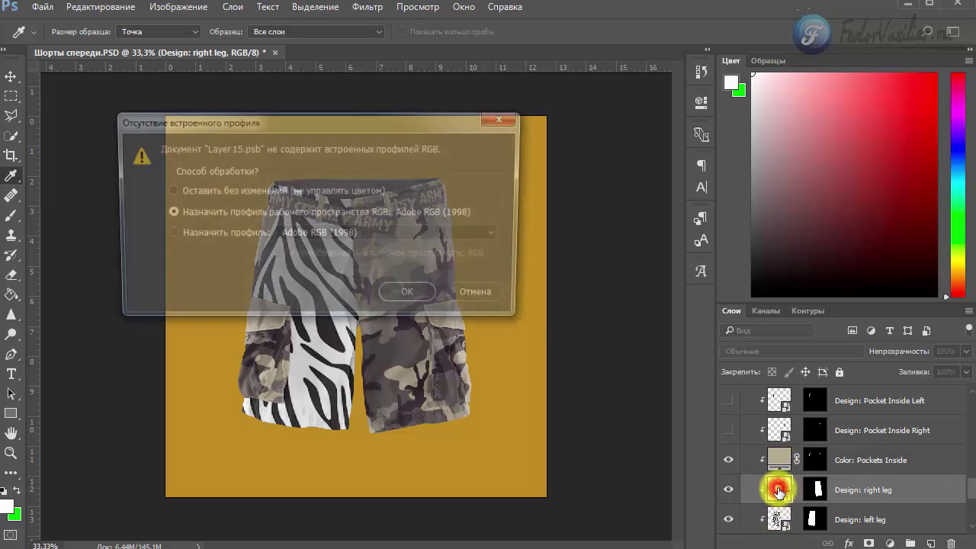
click(435, 297)
key(b)
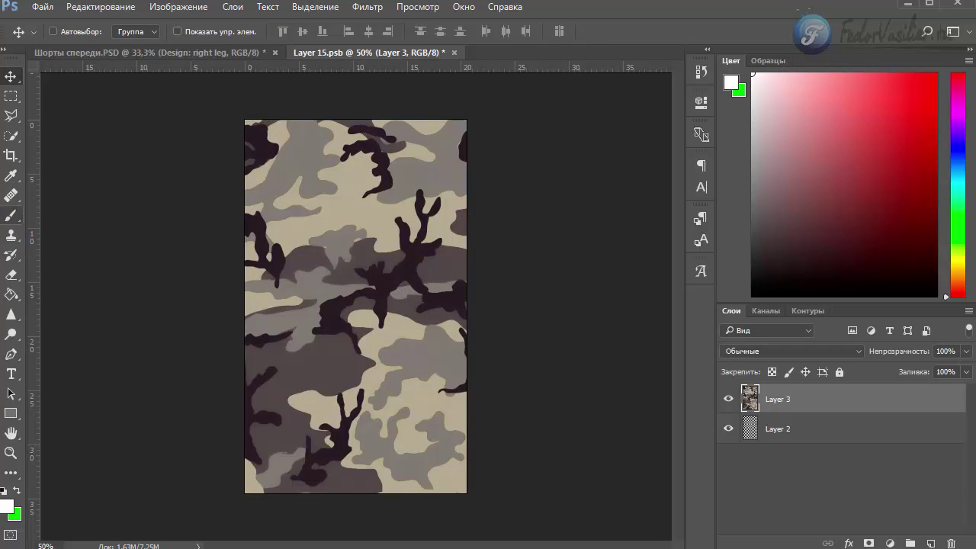
- Place the zebra image фон in the right leg design and enlarge it from the top-left corner to cover the canvas
drag(359, 257, 361, 229)
drag(405, 312, 412, 206)
drag(465, 260, 837, 493)
key(Return)
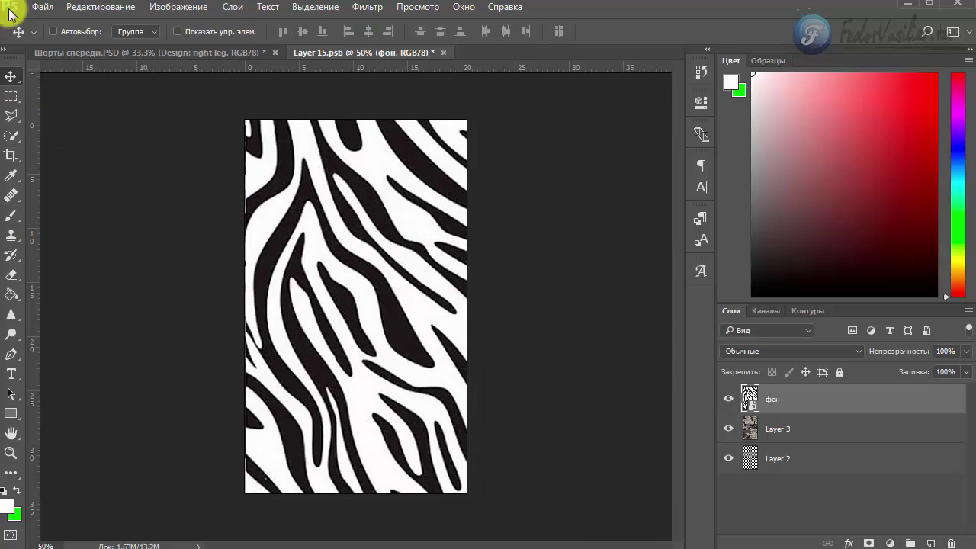
- Save the edited right leg smart object and close it to return to the mockup
click(32, 7)
click(75, 161)
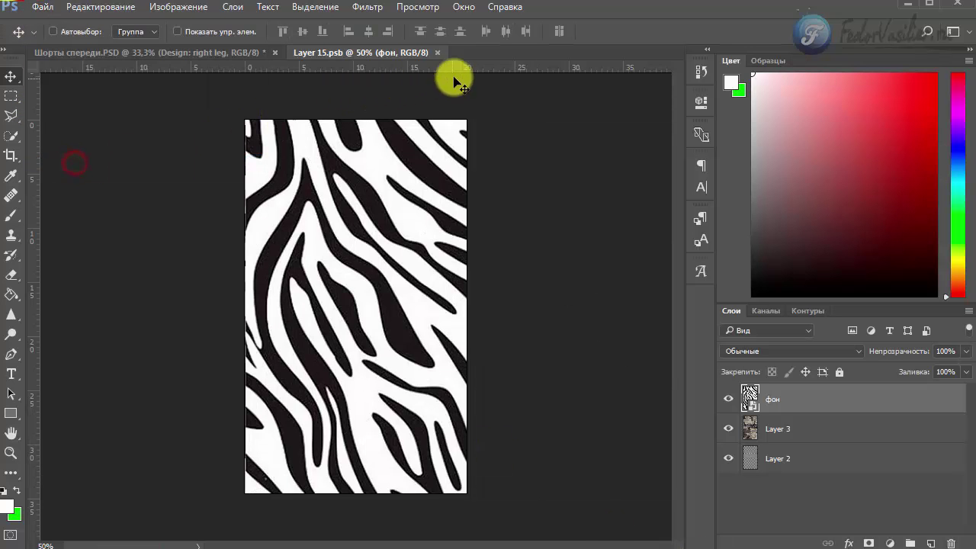
click(438, 52)
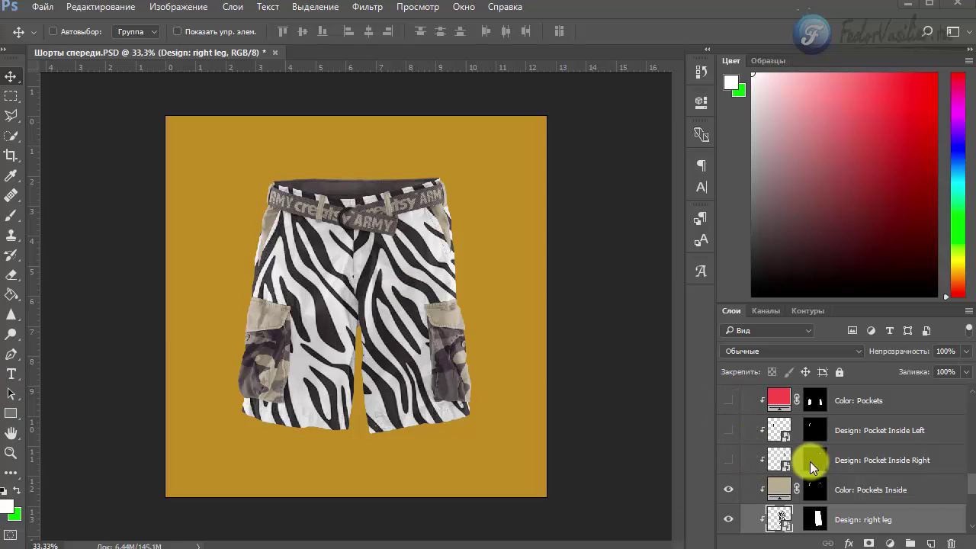
- Preview the Design: Pocket Inside Right and Design: Pocket Inside Left layers by switching their visibility on and off
click(729, 460)
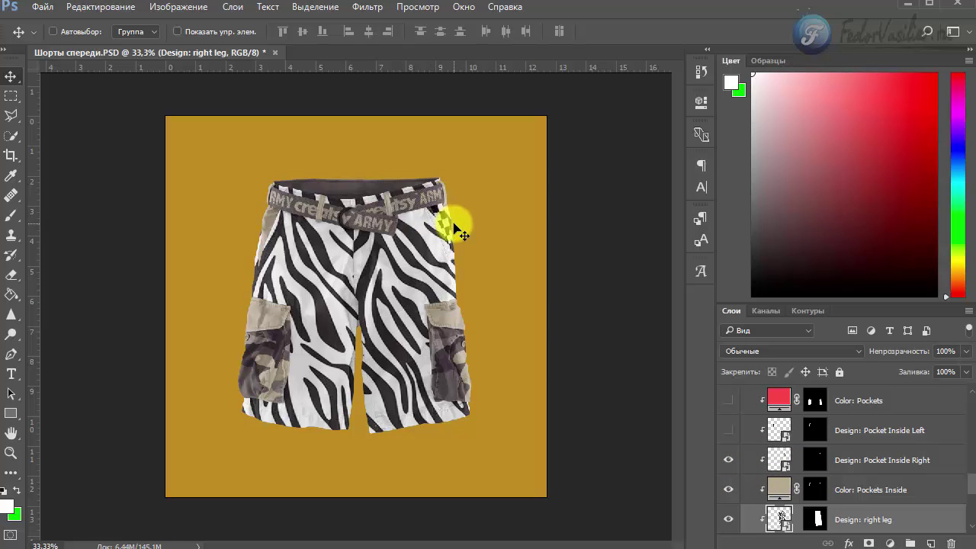
click(730, 460)
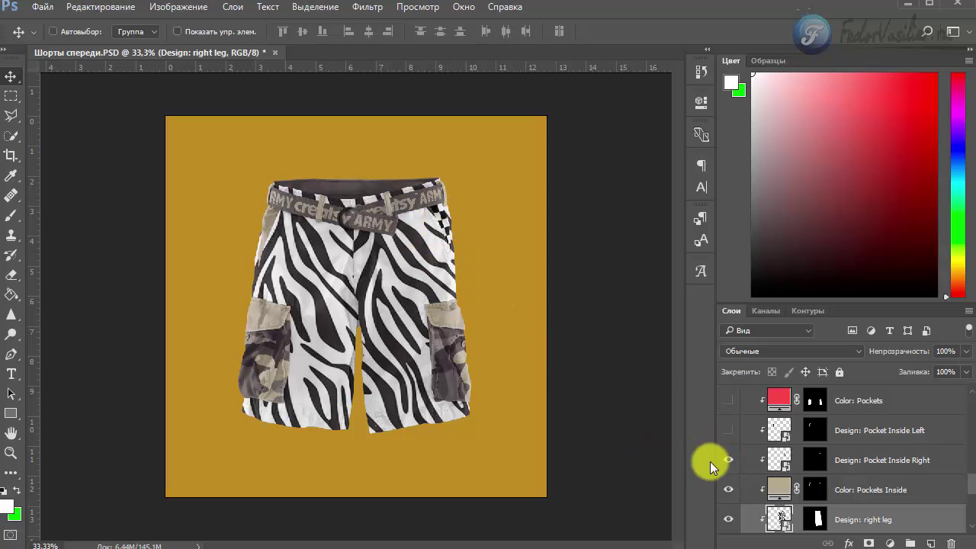
click(729, 460)
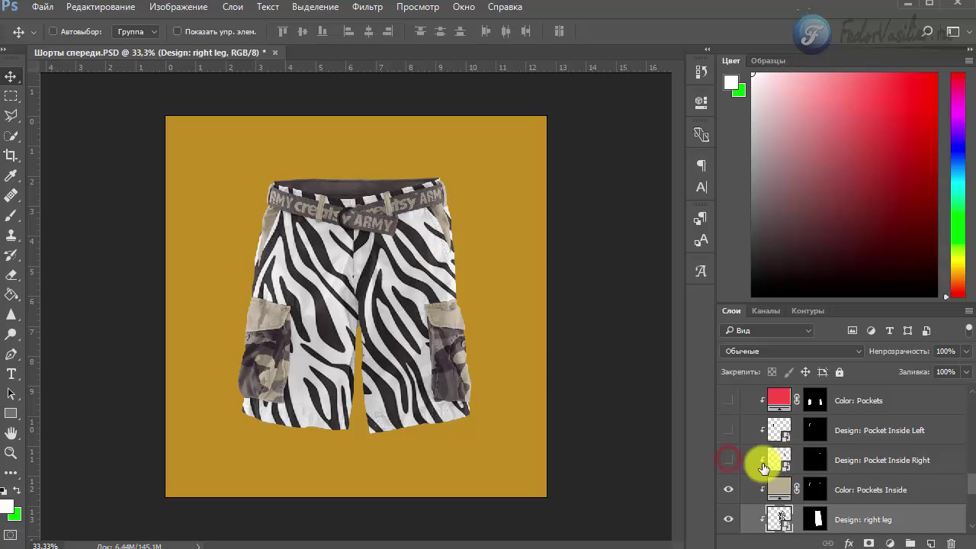
click(730, 430)
scroll(731, 458, up, 2)
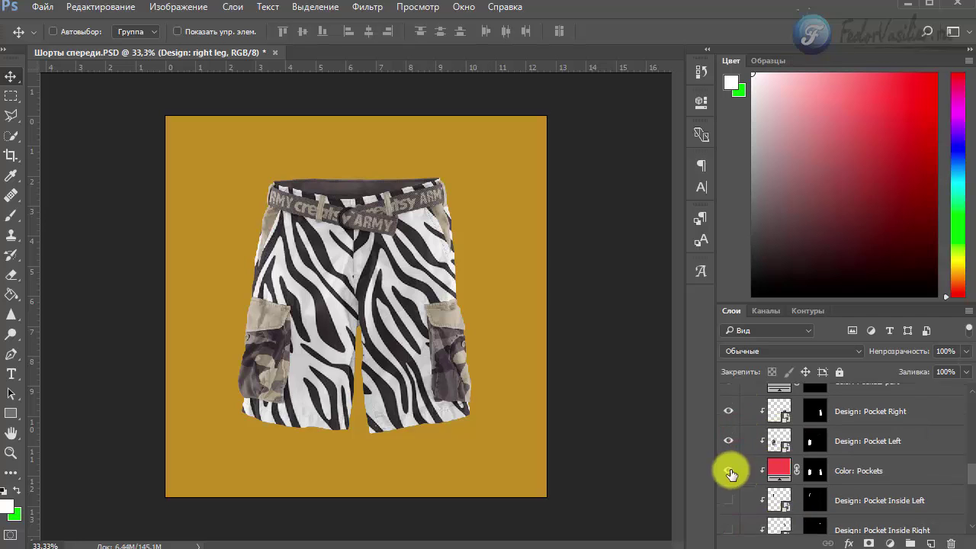
- Open the fill color of the Color: Pockets layer for inspection and cancel the color picker
click(780, 471)
double_click(779, 471)
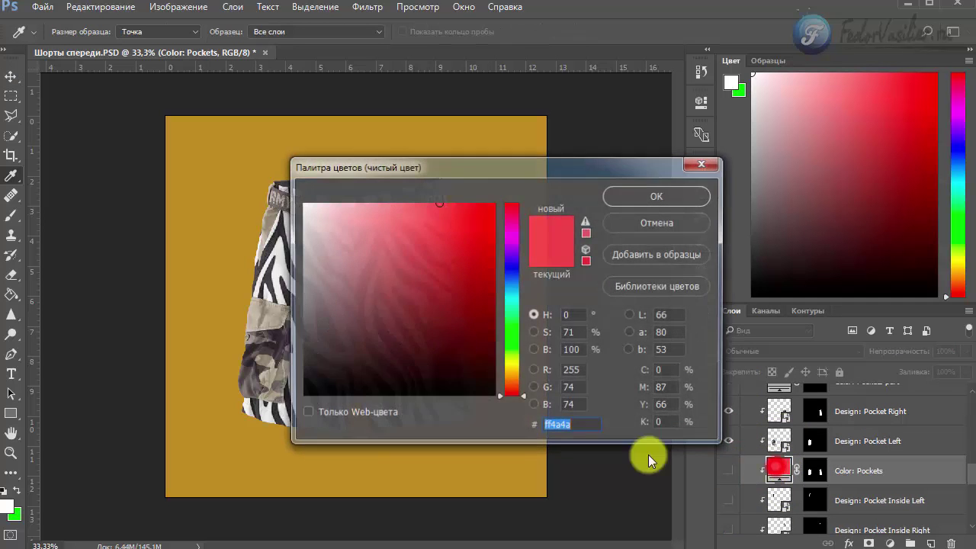
drag(435, 170, 538, 142)
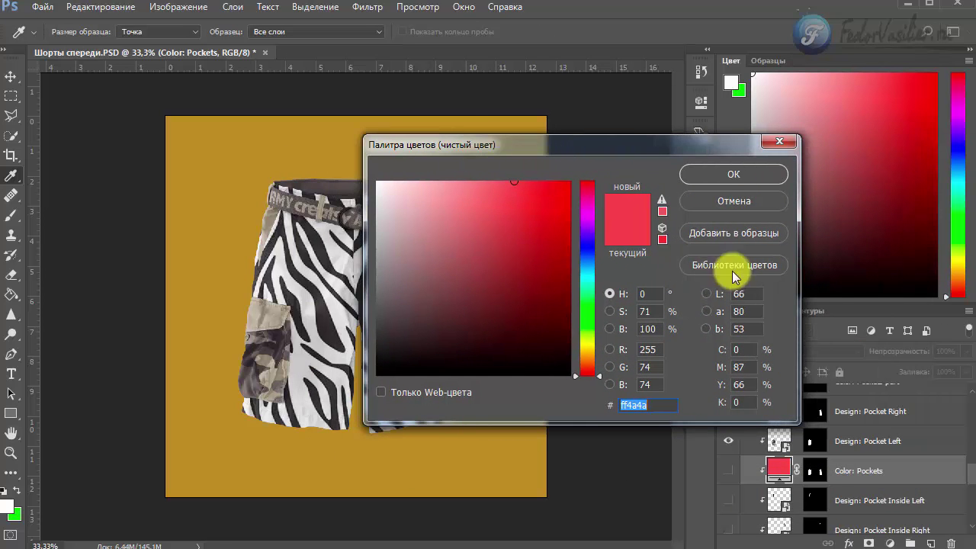
click(723, 203)
scroll(821, 471, up, 5)
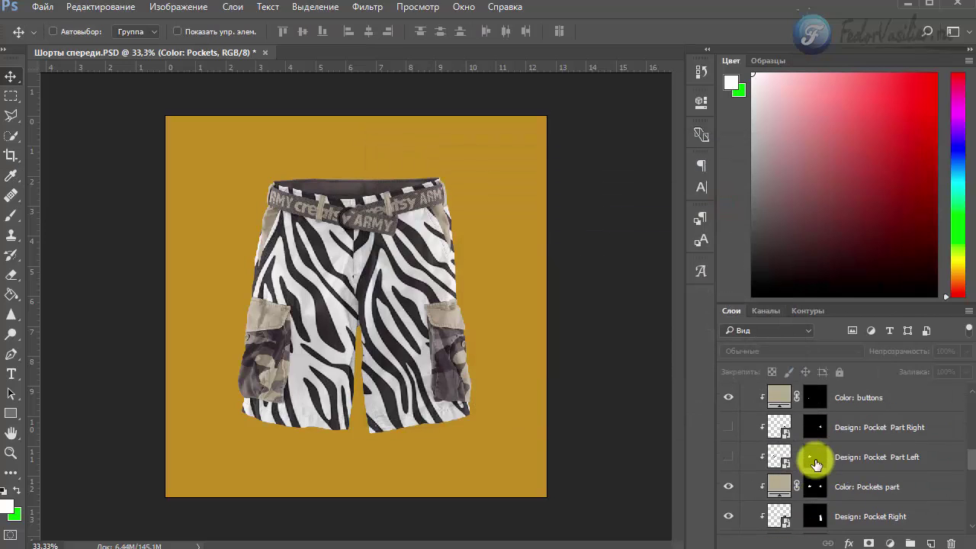
- Preview the Design: Pocket Part Left layer and hide it again, and make the Design: Pocket Part Right layer visible
click(728, 474)
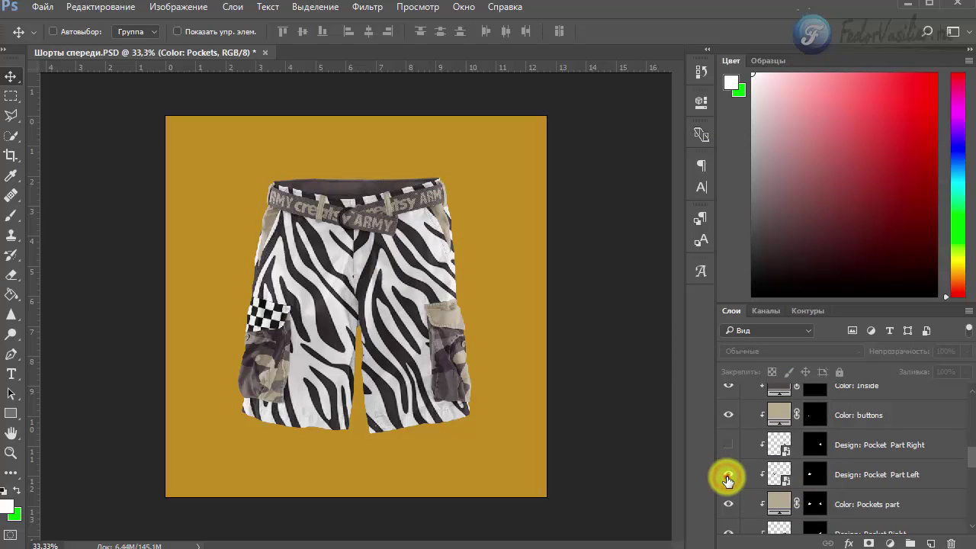
click(728, 476)
click(728, 444)
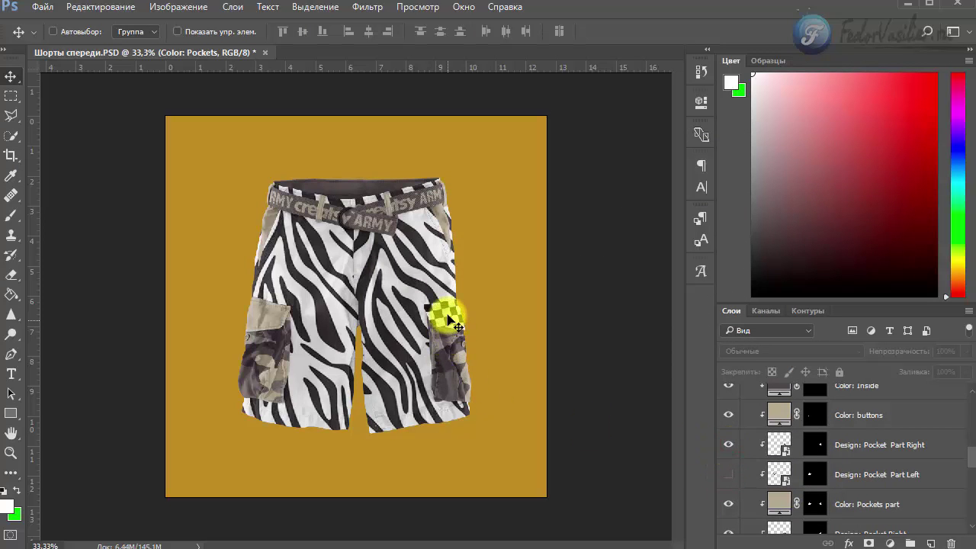
click(729, 445)
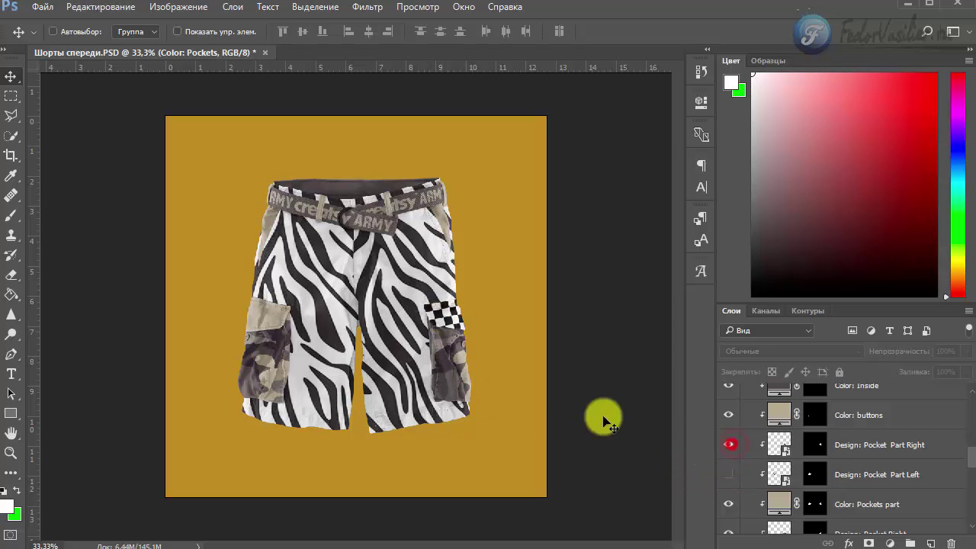
- Open the Design: Pocket Part Right smart object with the Adobe RGB (1998) working space profile and close it
double_click(776, 456)
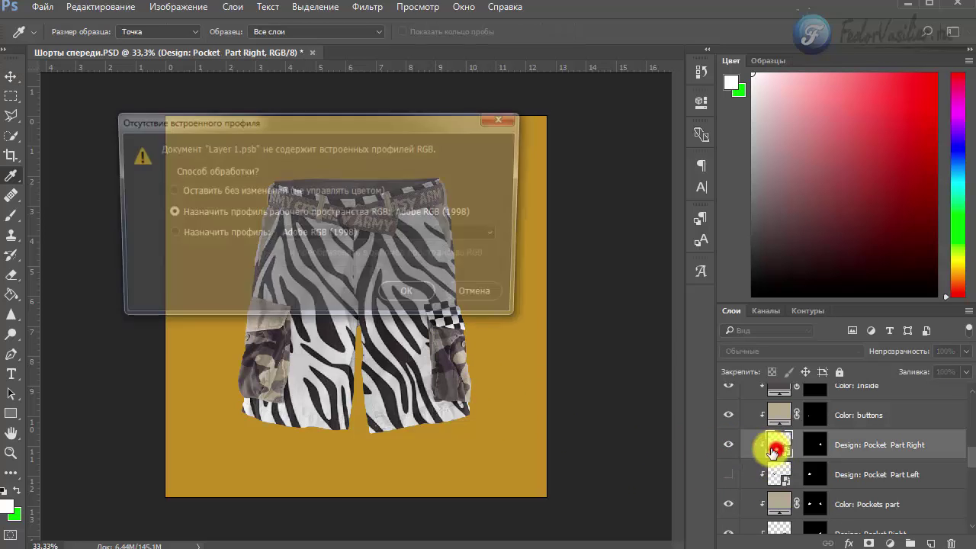
click(413, 299)
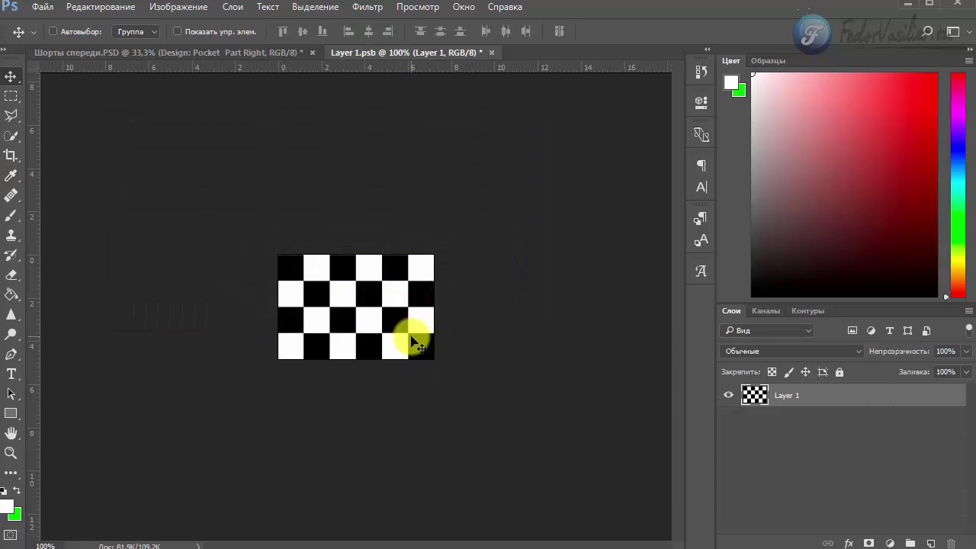
click(491, 53)
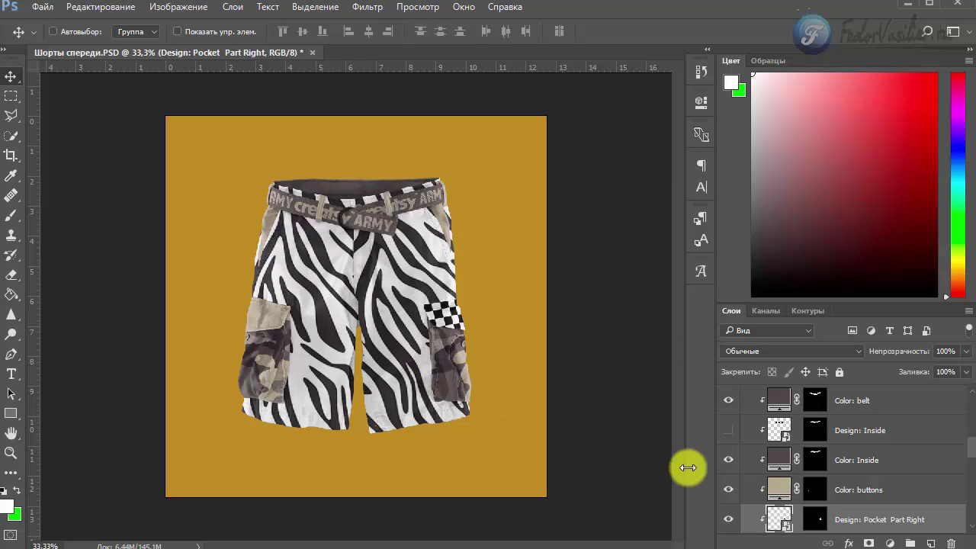
- Switch the Color: Inside layer's visibility off and on, and hide the Design: Pocket Part Right layer
click(728, 459)
click(730, 458)
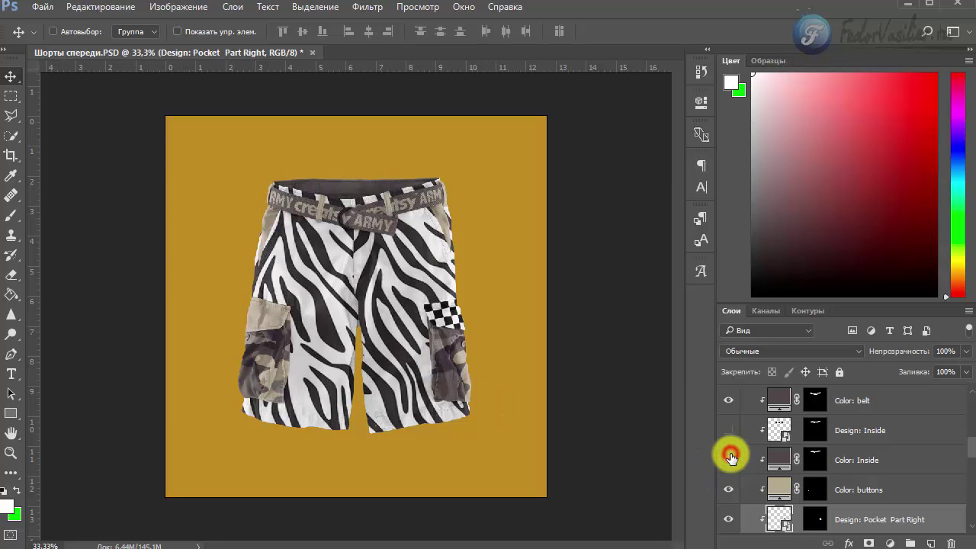
click(729, 519)
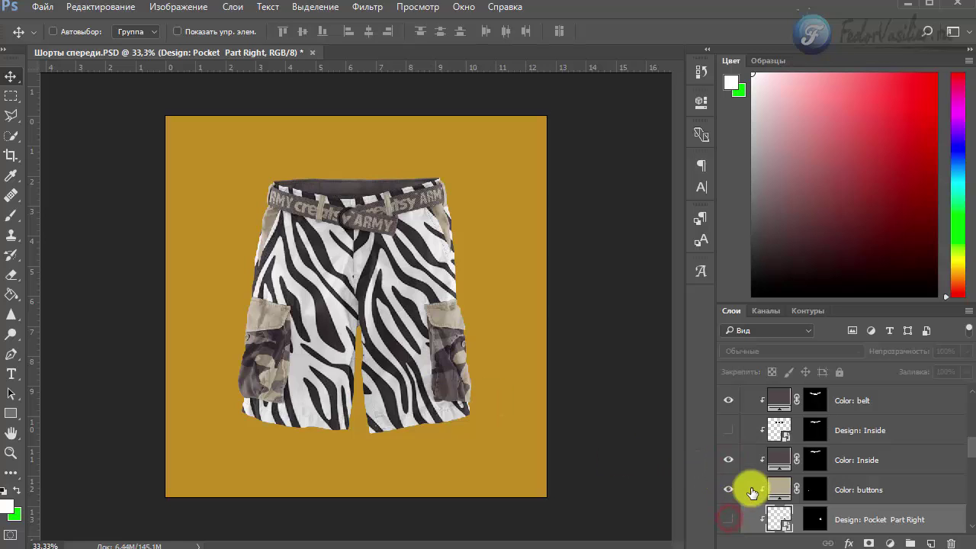
scroll(751, 491, up, 5)
scroll(751, 492, up, 2)
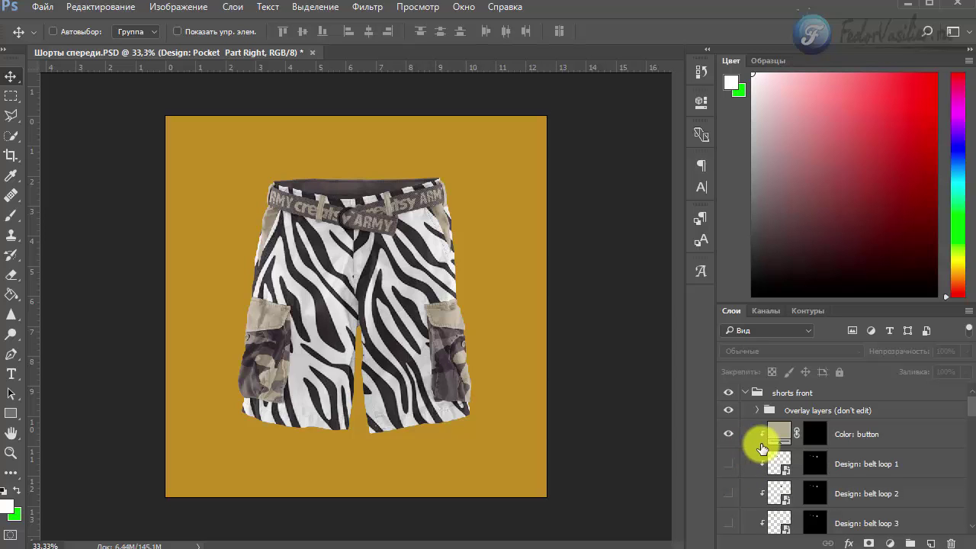
- Save a copy of the mockup as the JPEG file Шорты спереди.jpg with Наилучшее quality and the Базовый ("стандартный") format
click(43, 7)
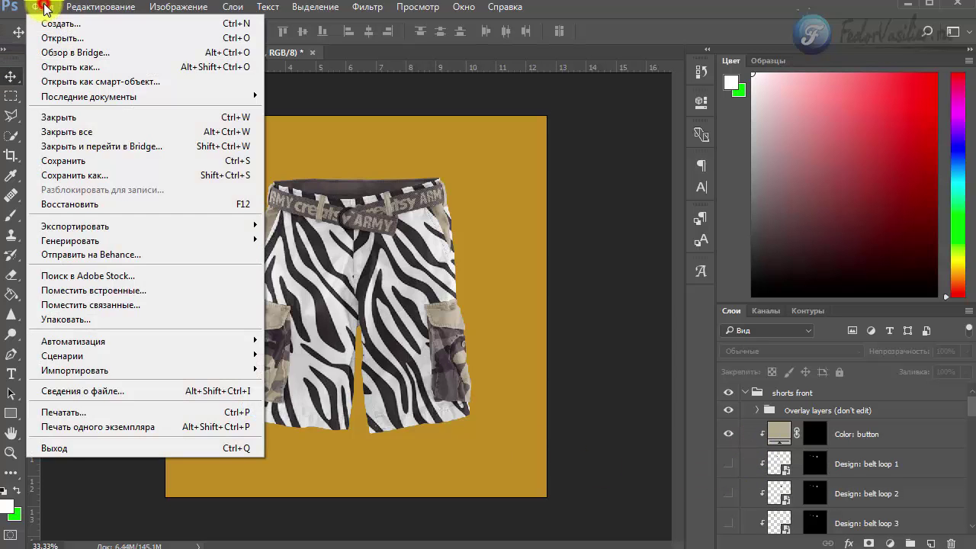
click(71, 175)
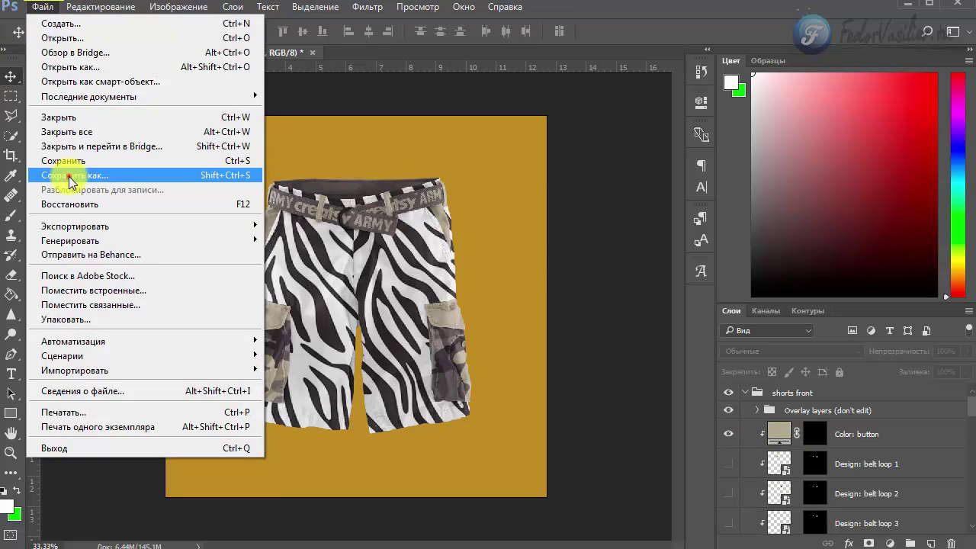
click(162, 388)
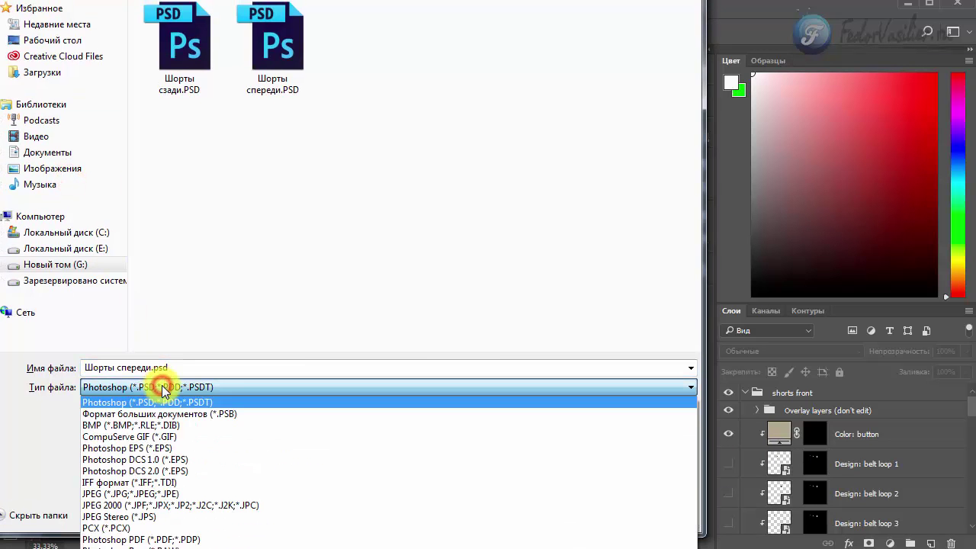
click(153, 494)
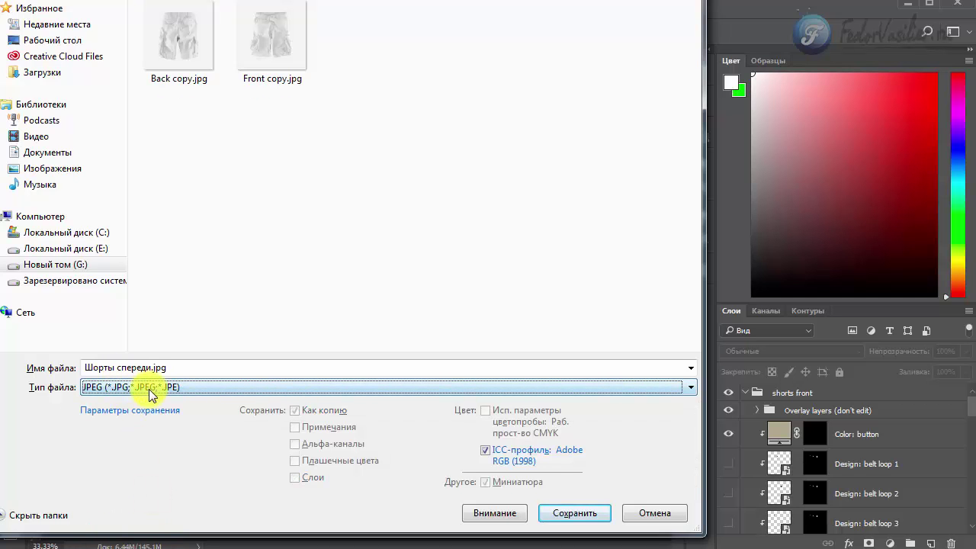
click(546, 513)
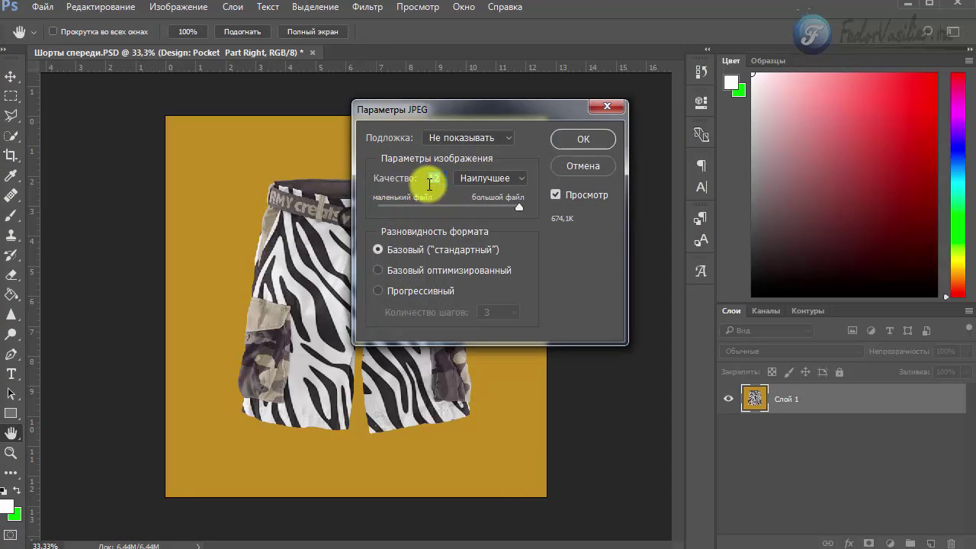
click(563, 138)
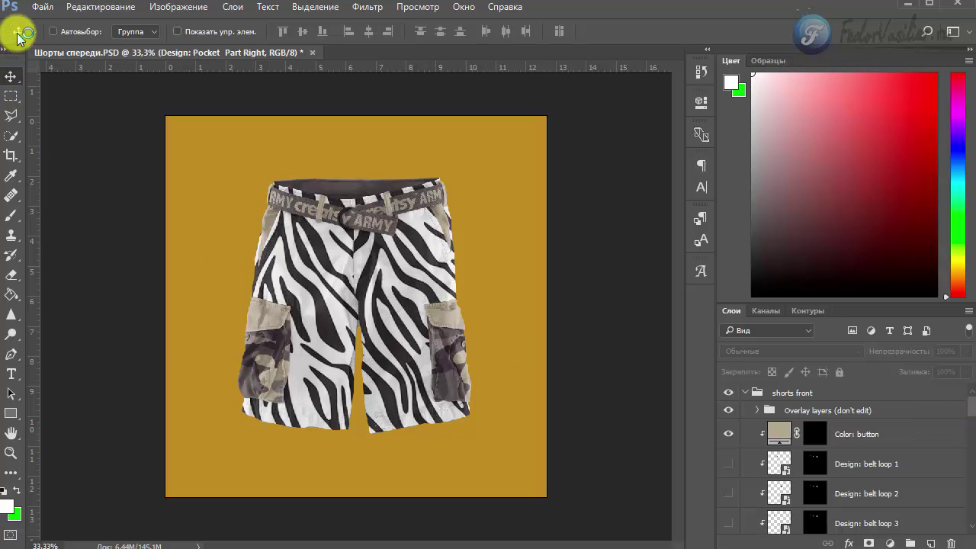
- Open the Save for Web export of the mockup and examine its JPEG format and quality settings
click(44, 9)
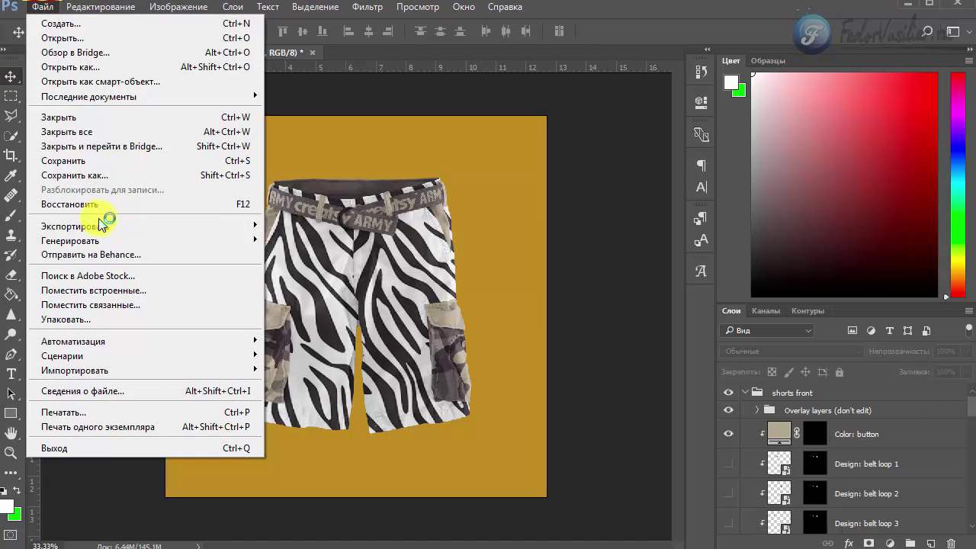
mouse_move(115, 226)
click(327, 284)
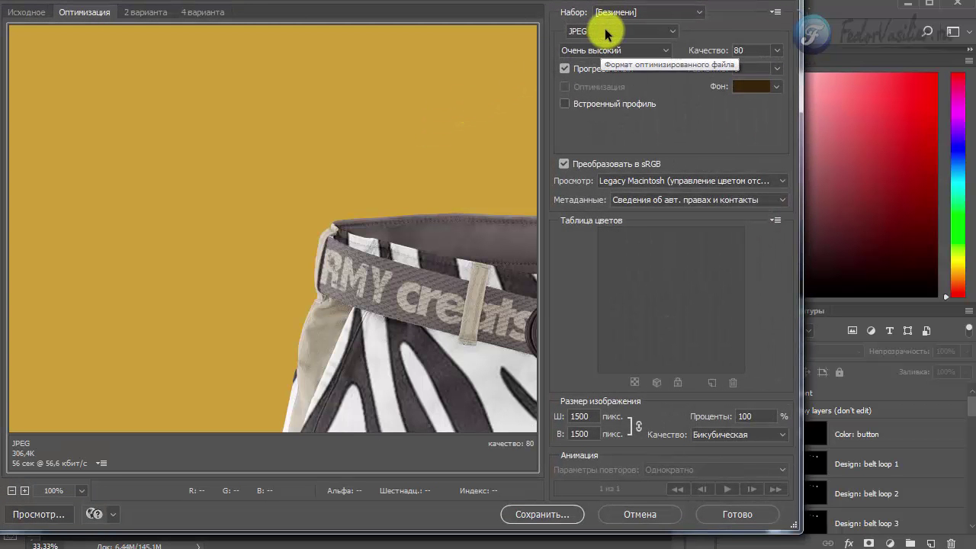
click(610, 33)
click(618, 36)
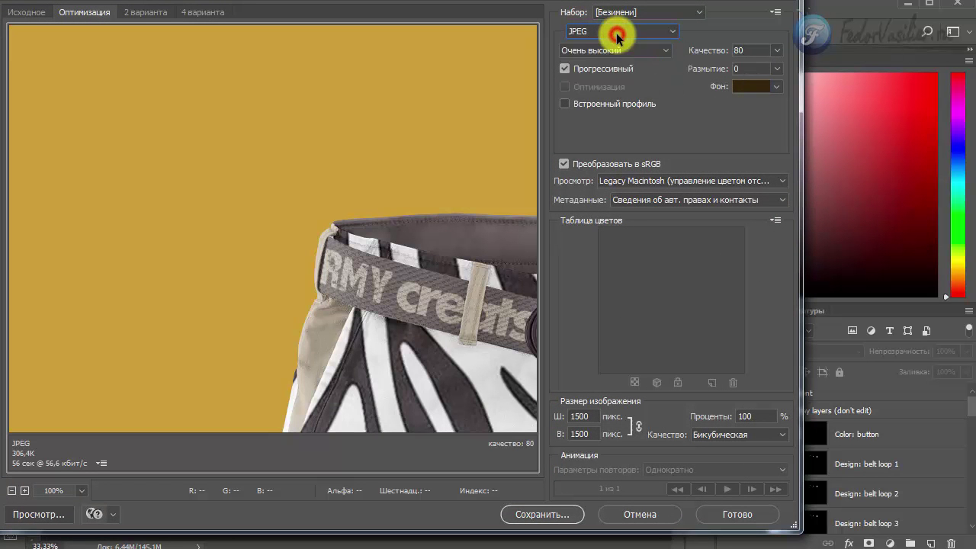
click(751, 50)
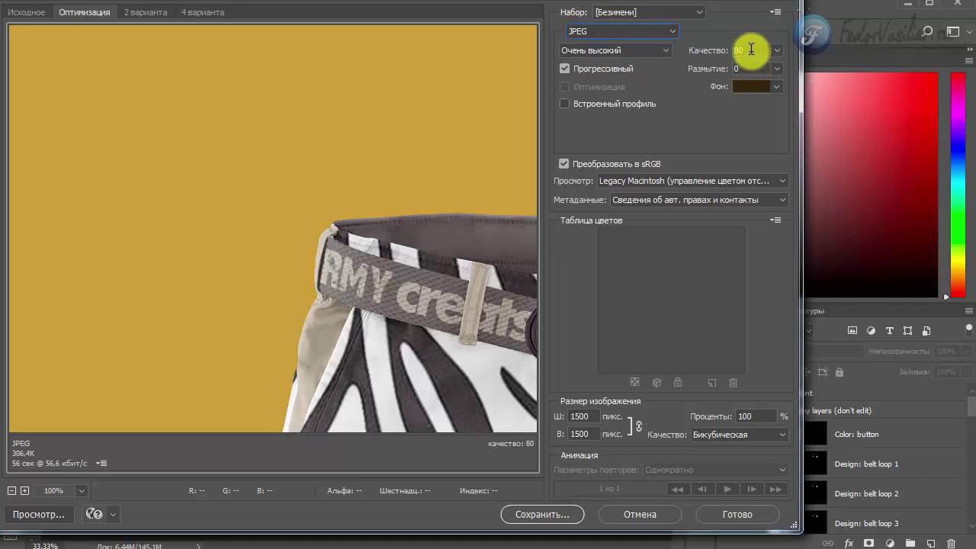
- Examine the export's image size and the whole-image preview, and cancel the export
drag(589, 416, 560, 439)
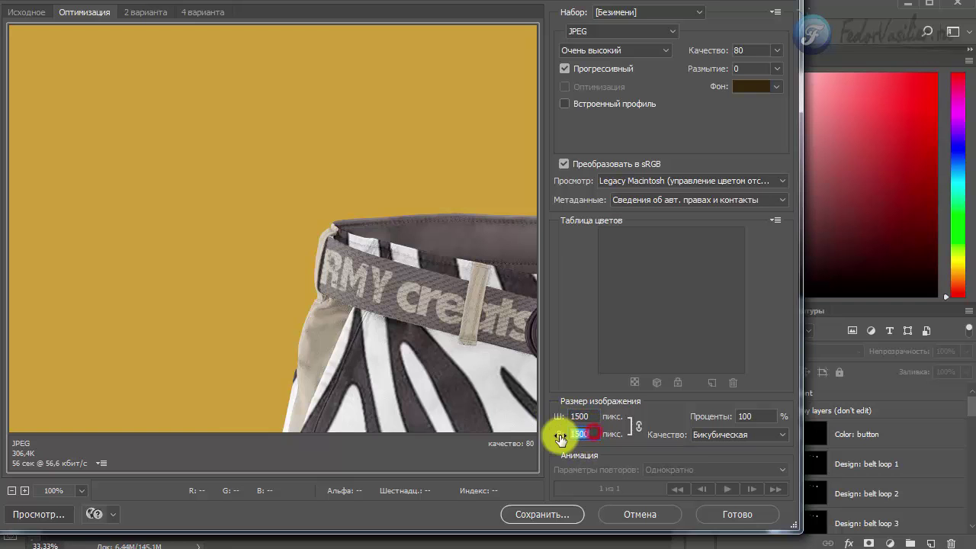
click(13, 490)
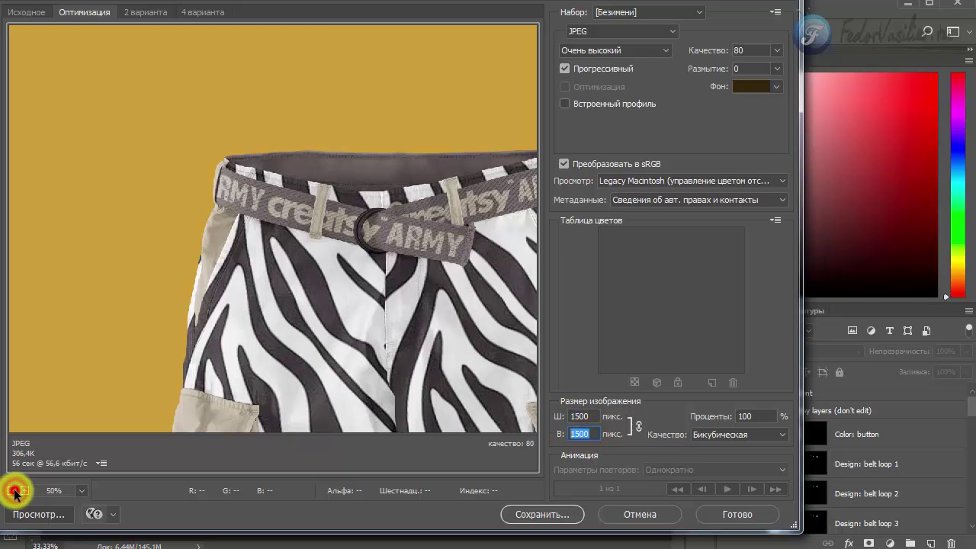
click(13, 490)
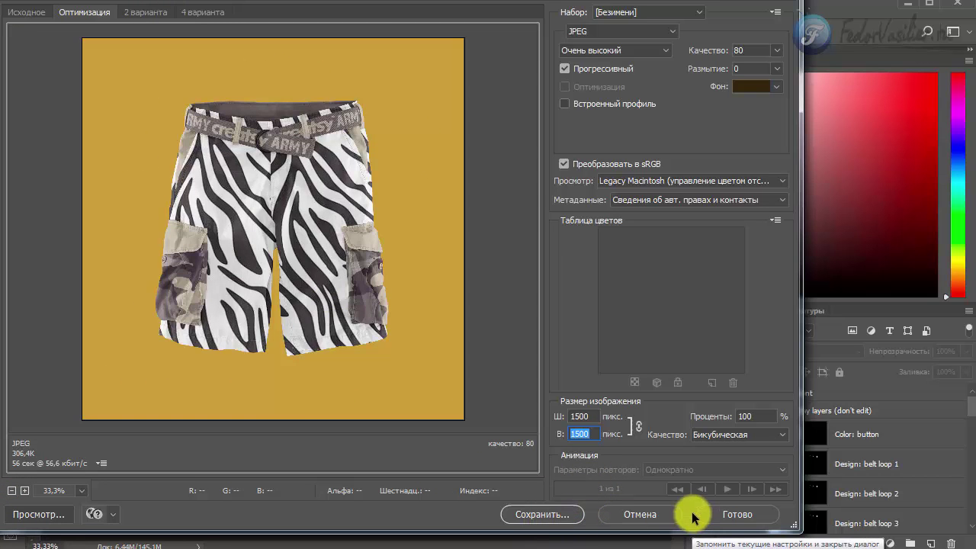
click(666, 514)
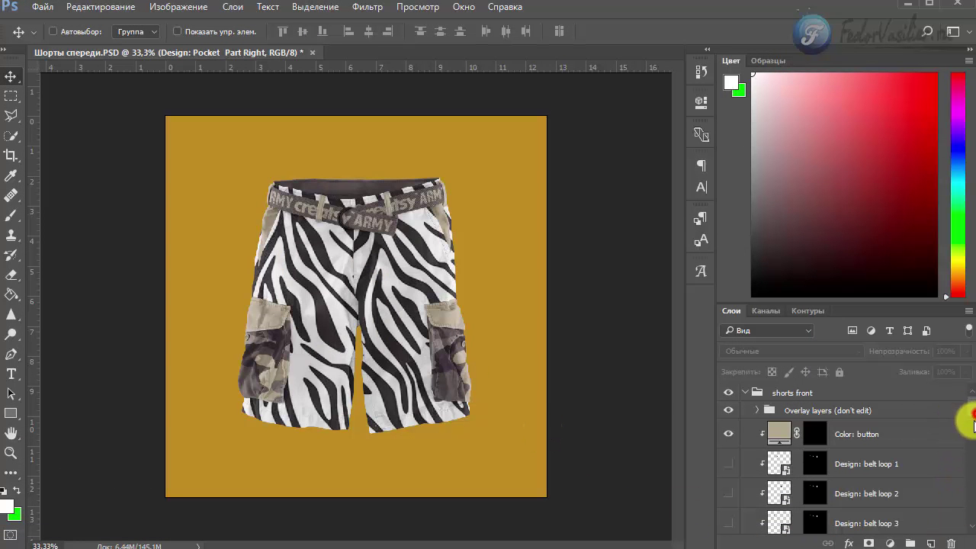
- Hide the Custom Color Background layer to get a transparent background and open the Save for Web export
drag(974, 423, 969, 519)
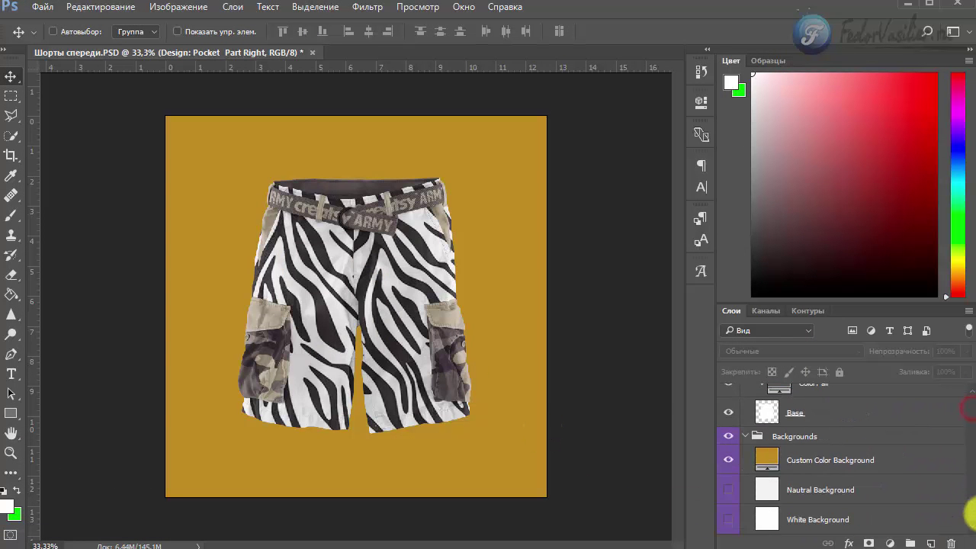
click(729, 463)
click(42, 6)
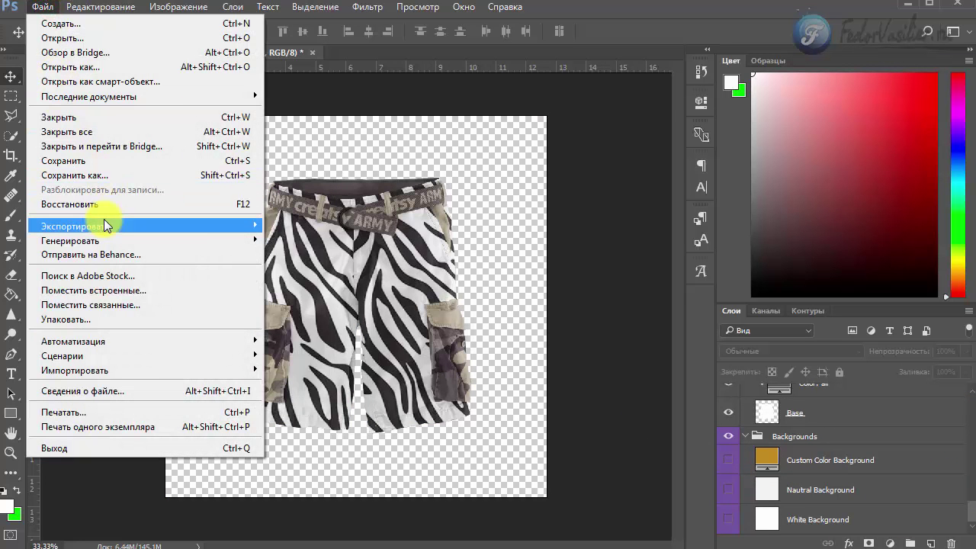
mouse_move(122, 226)
click(390, 284)
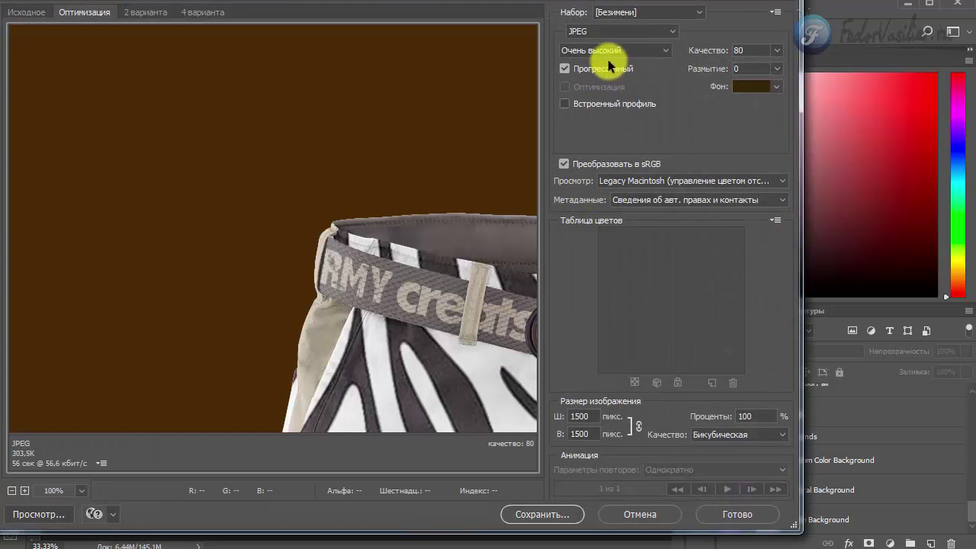
- Try PNG-24 with transparency as the export format, cancel the export, and show the Custom Color Background layer again
click(613, 32)
click(603, 81)
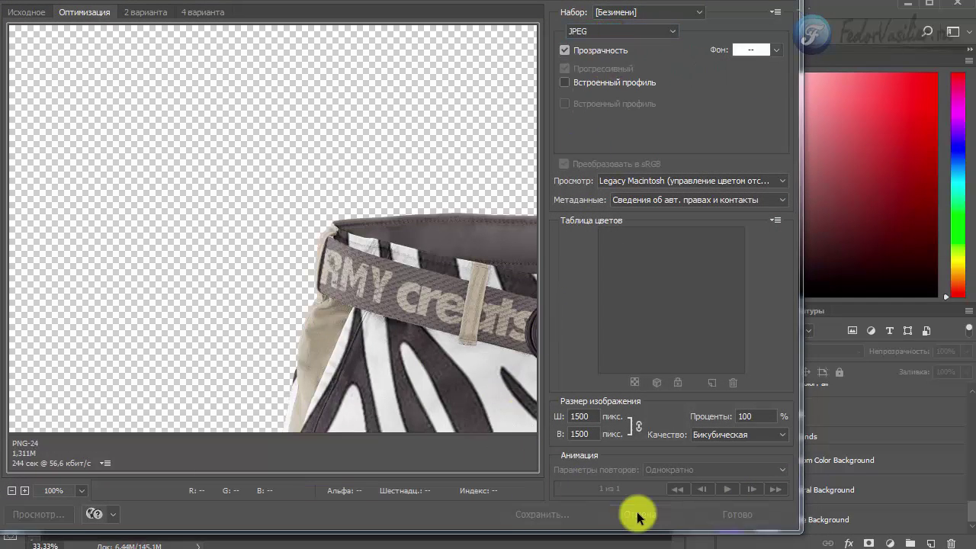
click(637, 514)
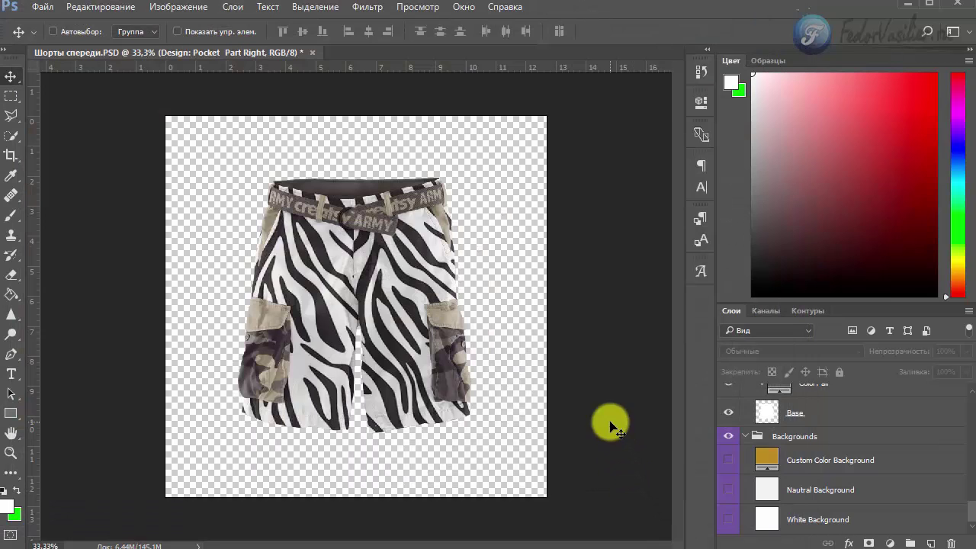
click(727, 459)
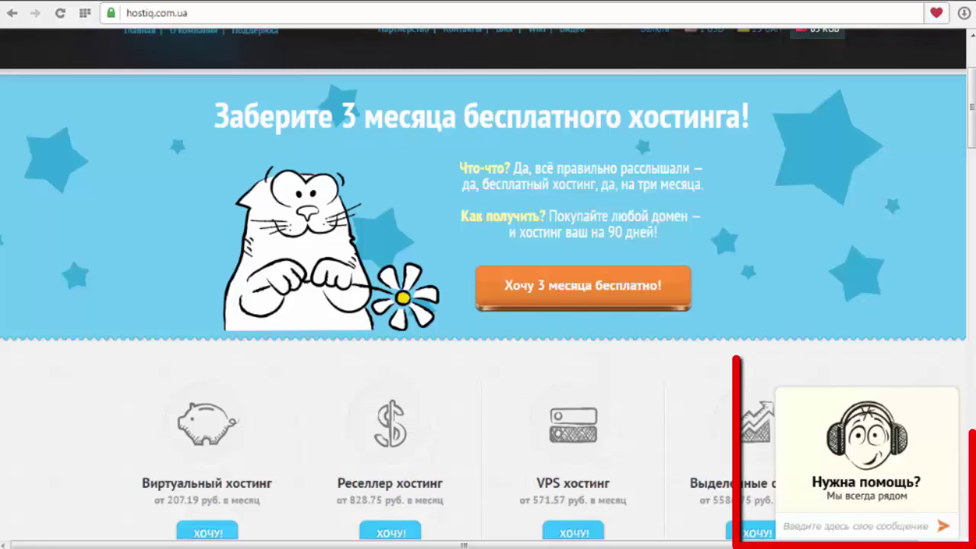
- In the web browser, open the support chat on the hostiq.com.ua site and minimize it
click(860, 485)
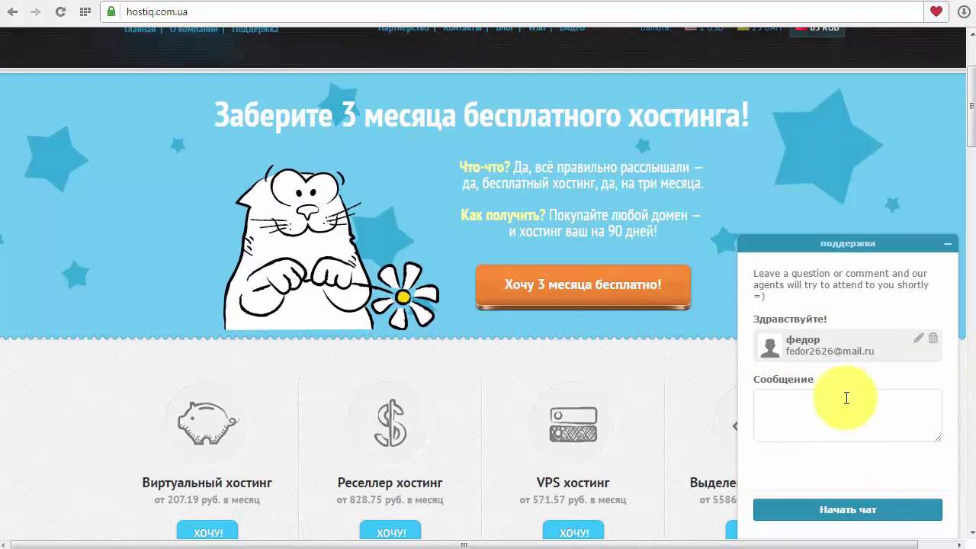
click(946, 246)
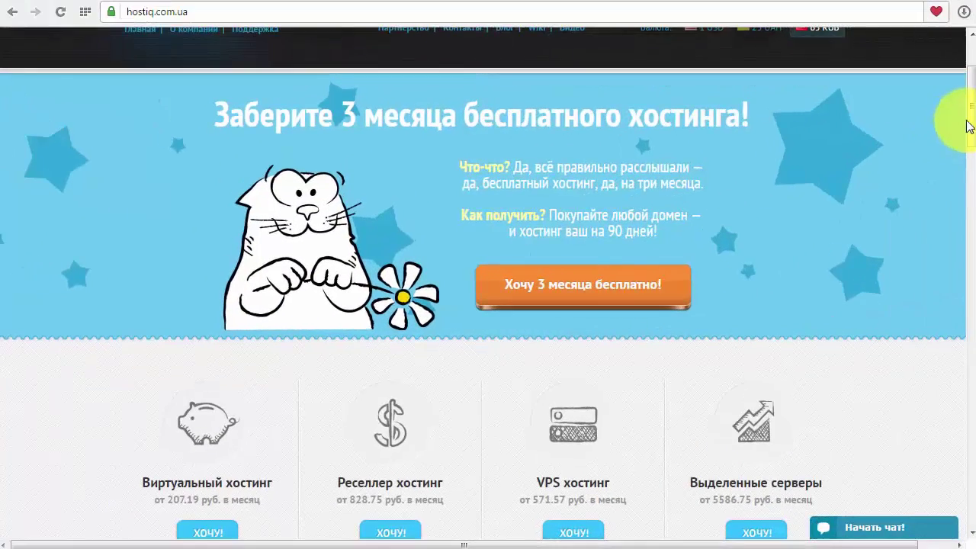
mouse_move(967, 116)
mouse_down()
mouse_move(965, 156)
mouse_move(973, 118)
mouse_up()
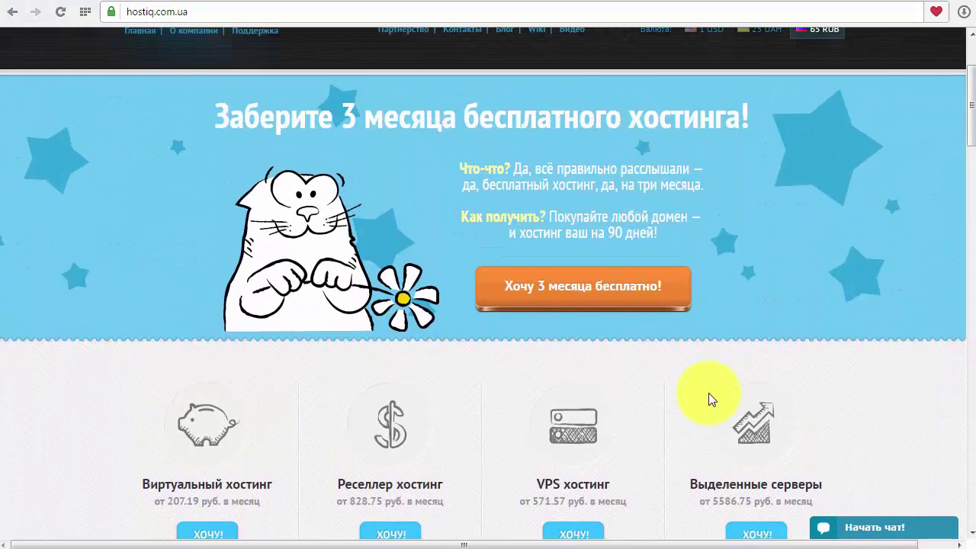